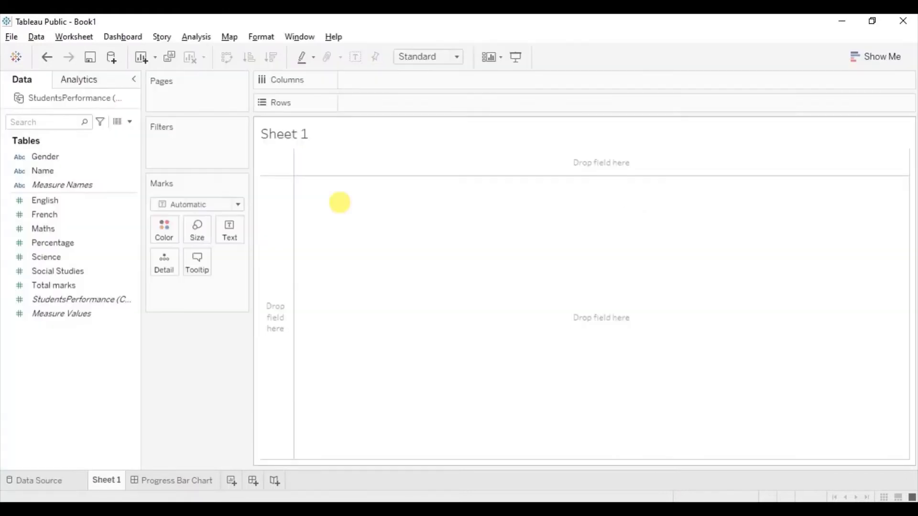
Build a horizontal bar chart with Name on Rows and Percentage on Columns, and show mark labels
drag(50, 171, 381, 108)
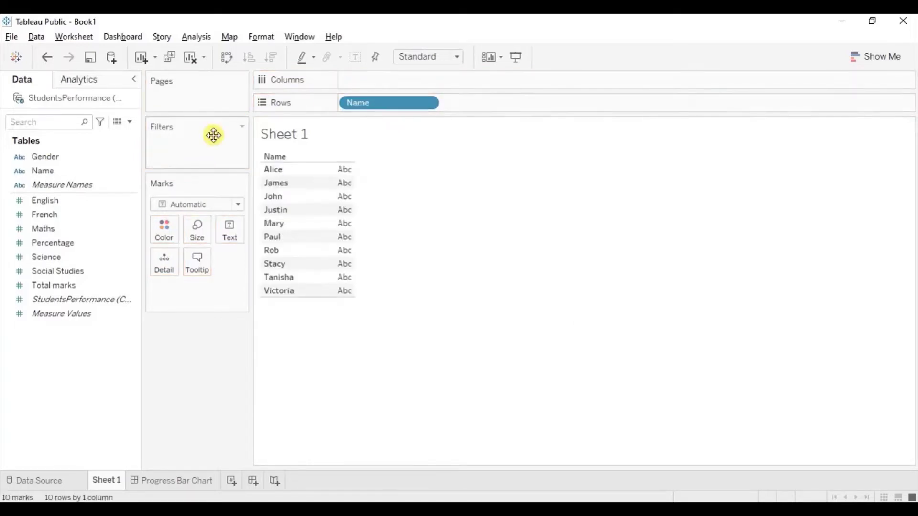
click(62, 242)
drag(63, 242, 376, 79)
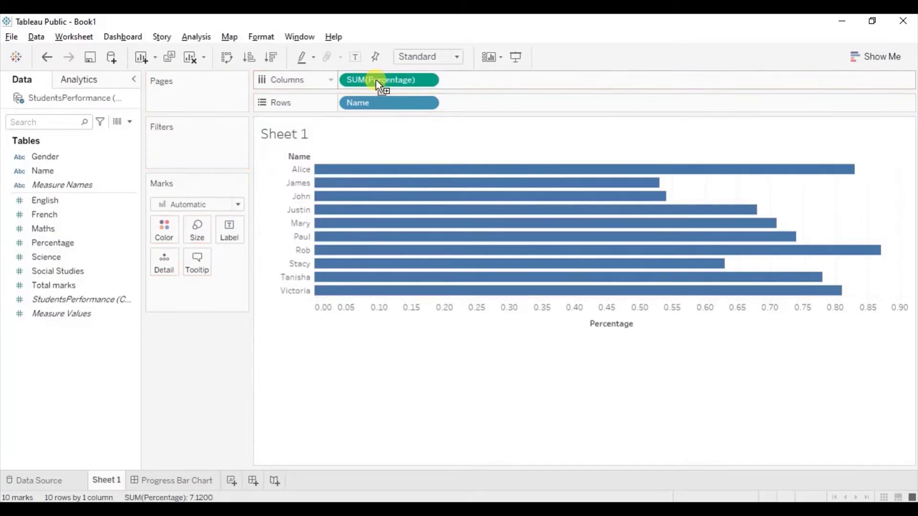
click(354, 57)
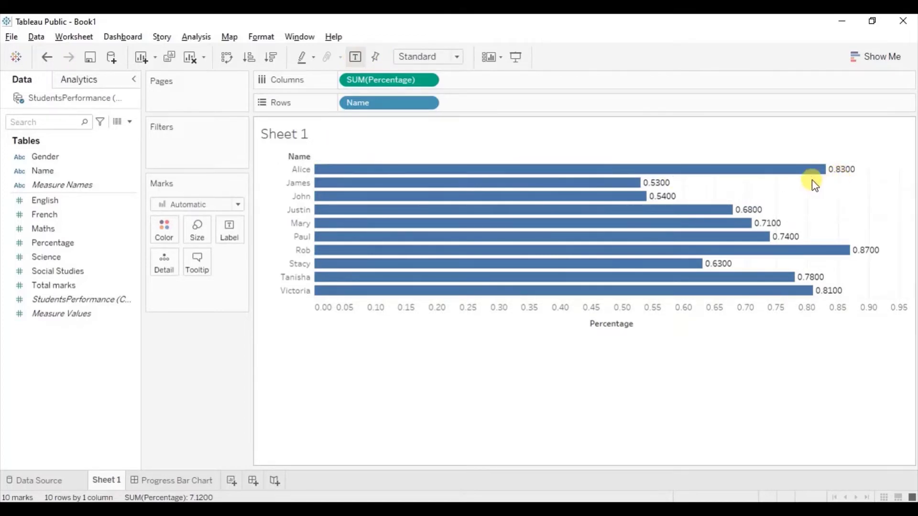
Set the default number format of the Percentage field to Percentage with 0 decimal places
mouse_move(661, 187)
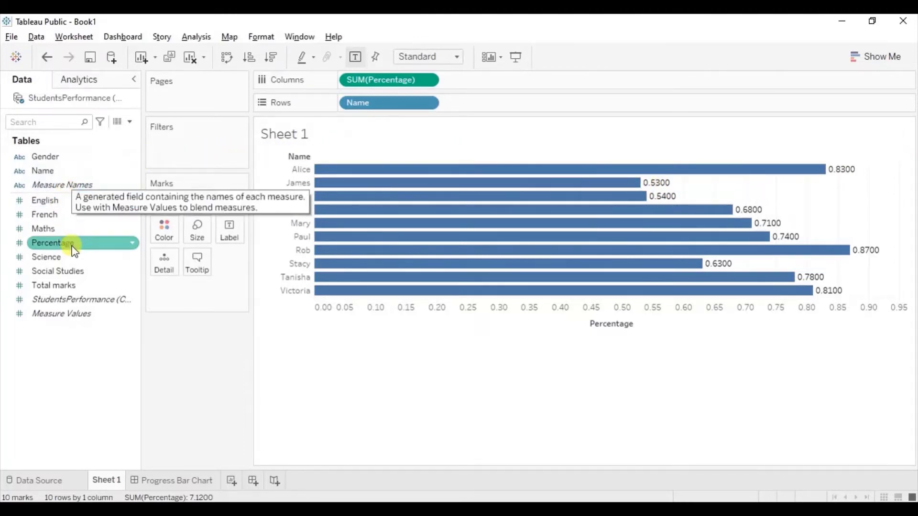
click(134, 243)
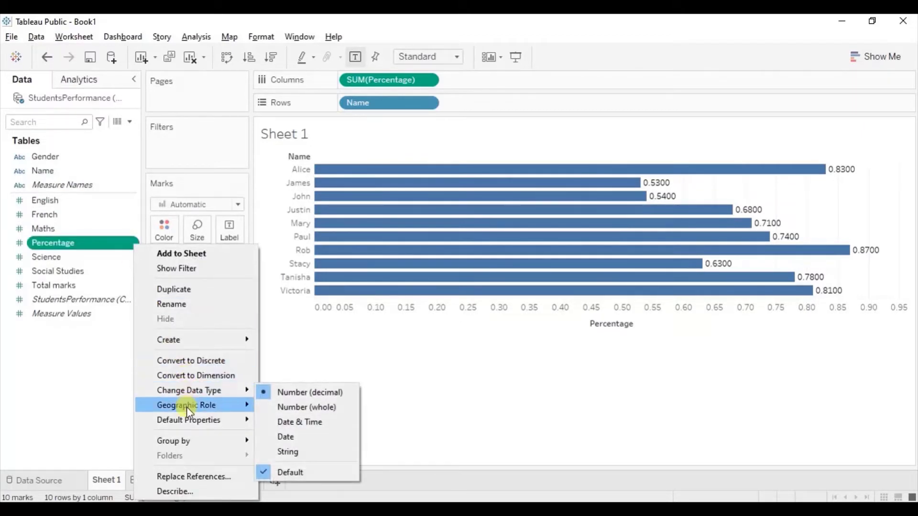
mouse_move(210, 419)
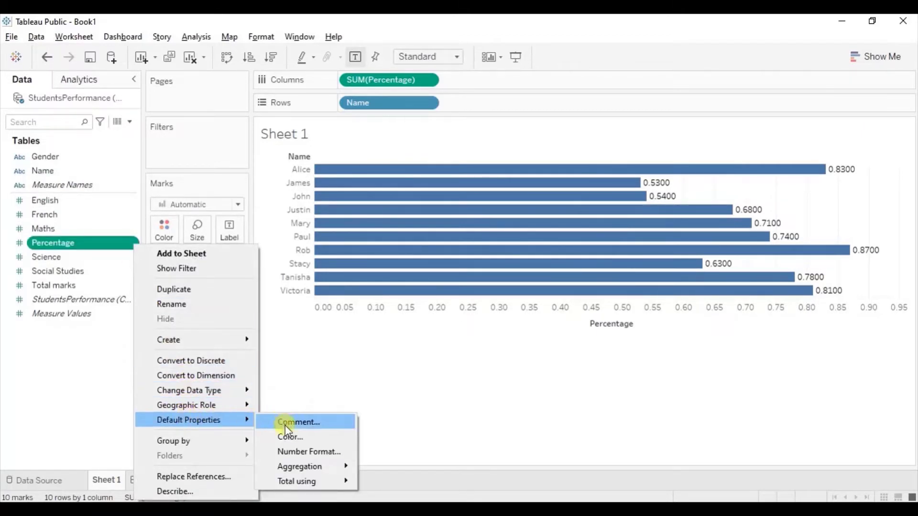
click(289, 451)
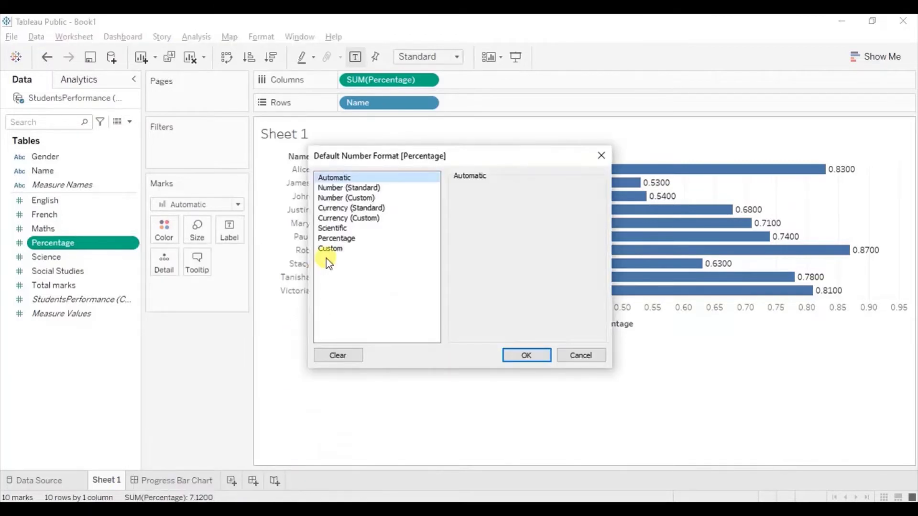
click(335, 239)
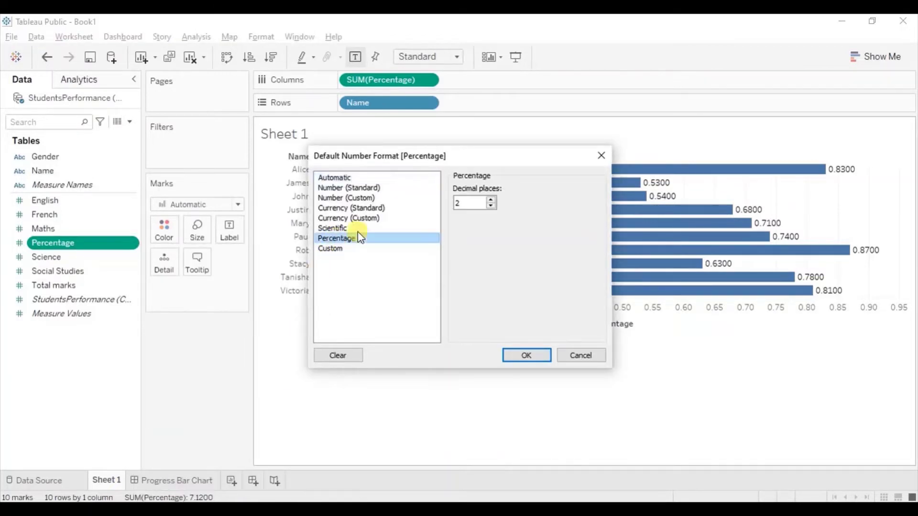
click(459, 205)
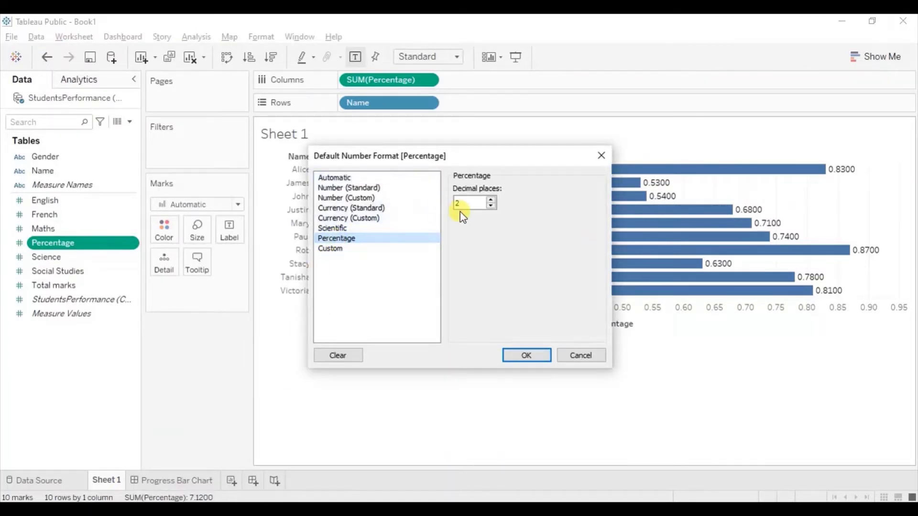
click(491, 207)
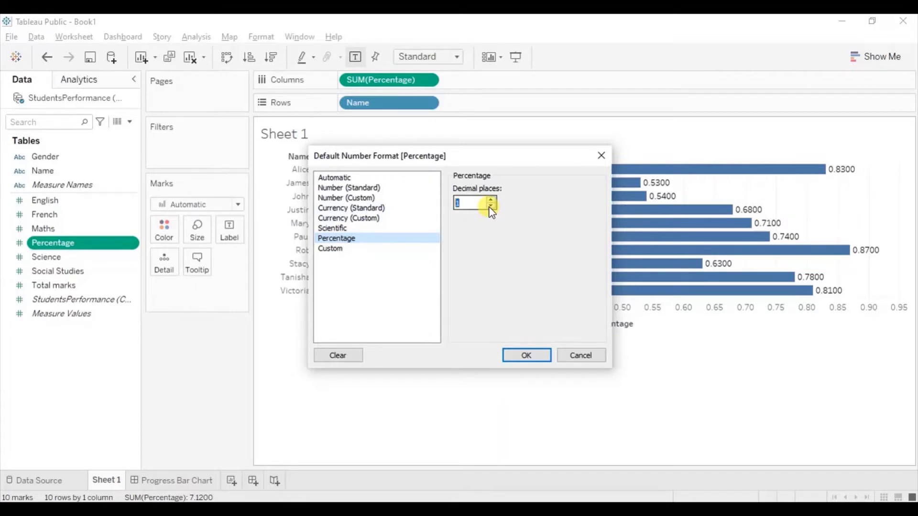
click(520, 357)
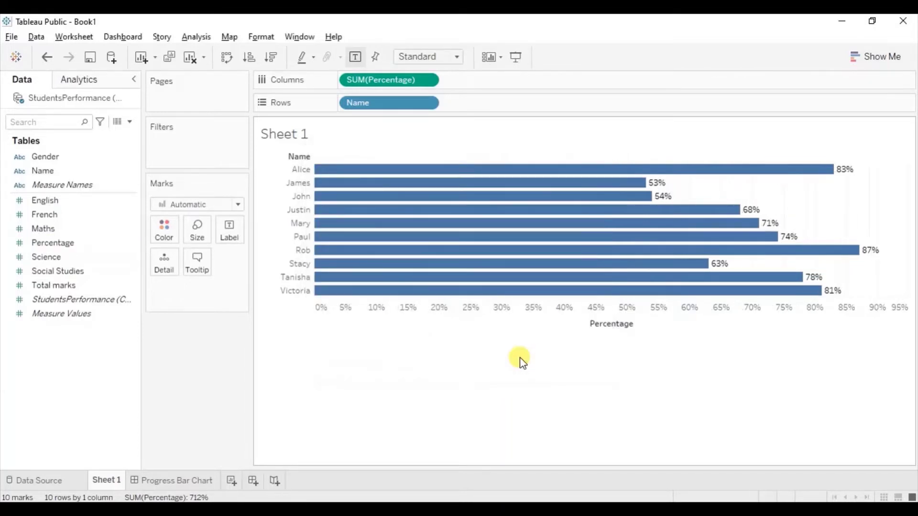
Sort the names in descending order of Percentage and add the calculation avg(1) to Columns beside it
mouse_move(842, 180)
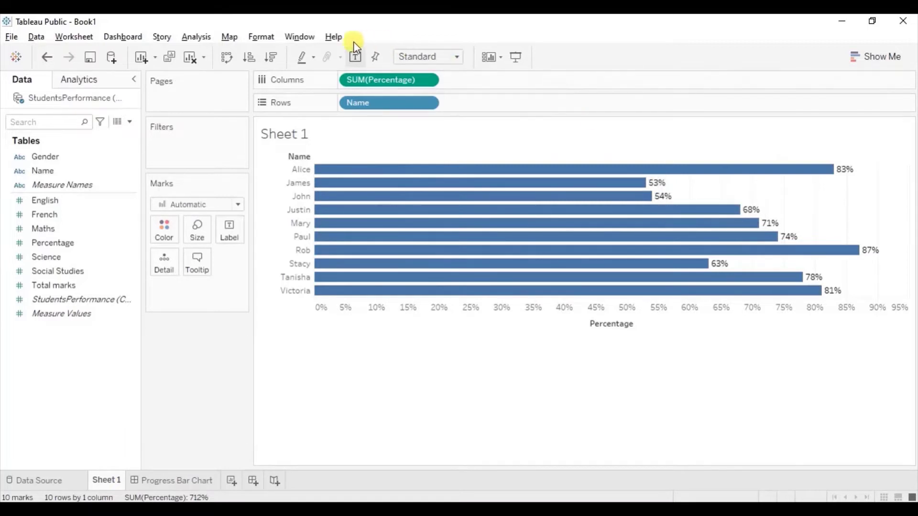
click(271, 58)
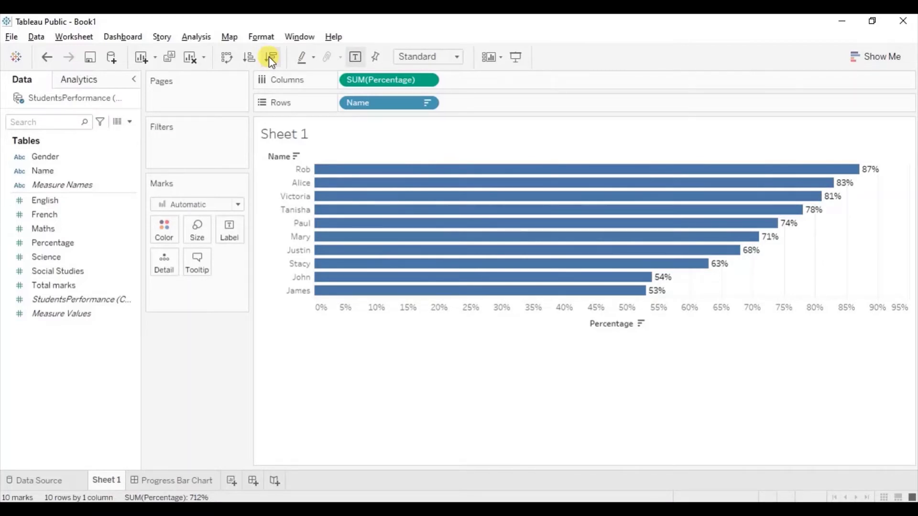
double_click(467, 82)
text(avg()
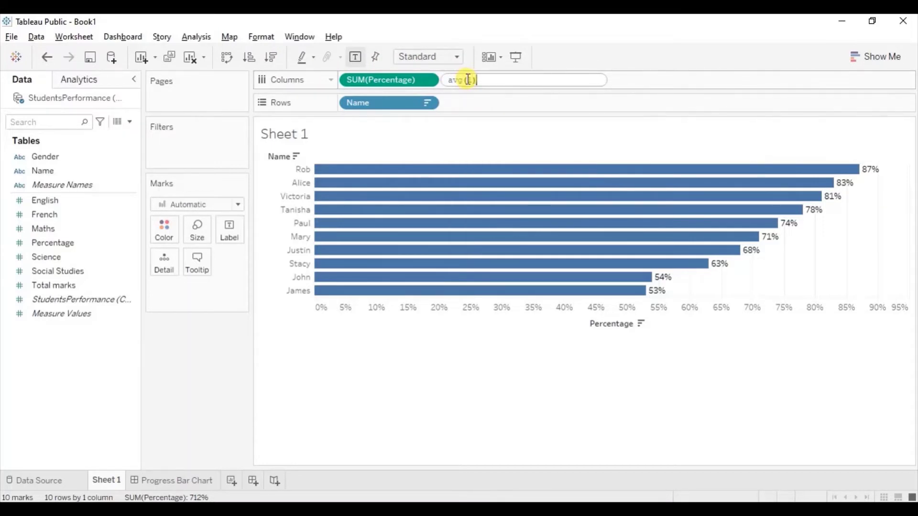
text())
key(Return)
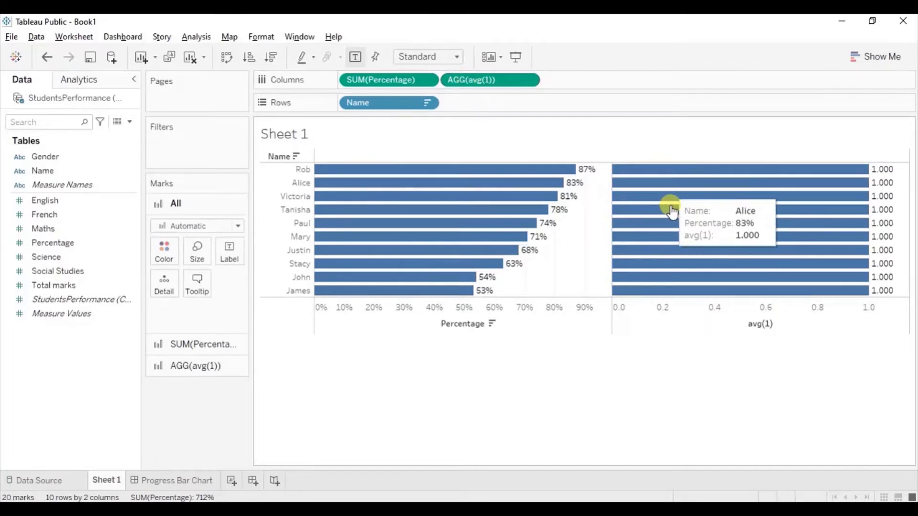
Examine the finished bars on the Progress Bar Chart dashboard and return to Sheet 1
mouse_move(681, 206)
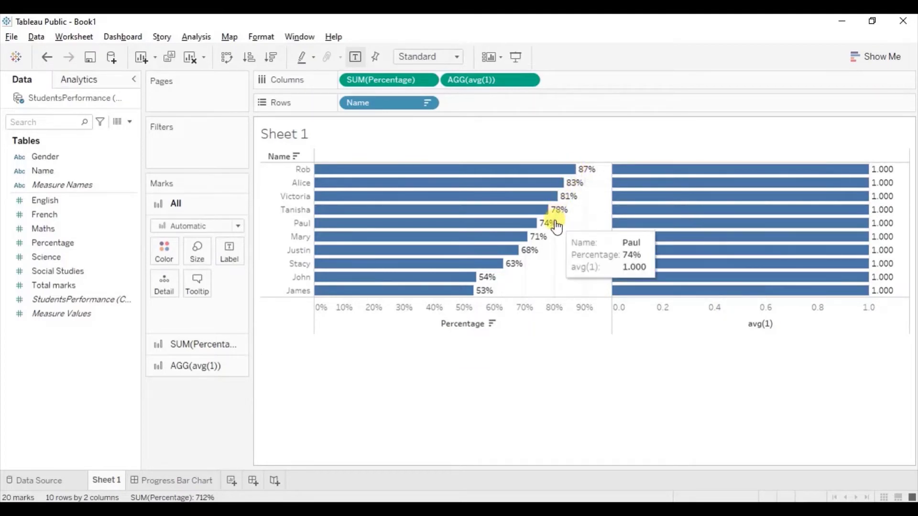
click(185, 478)
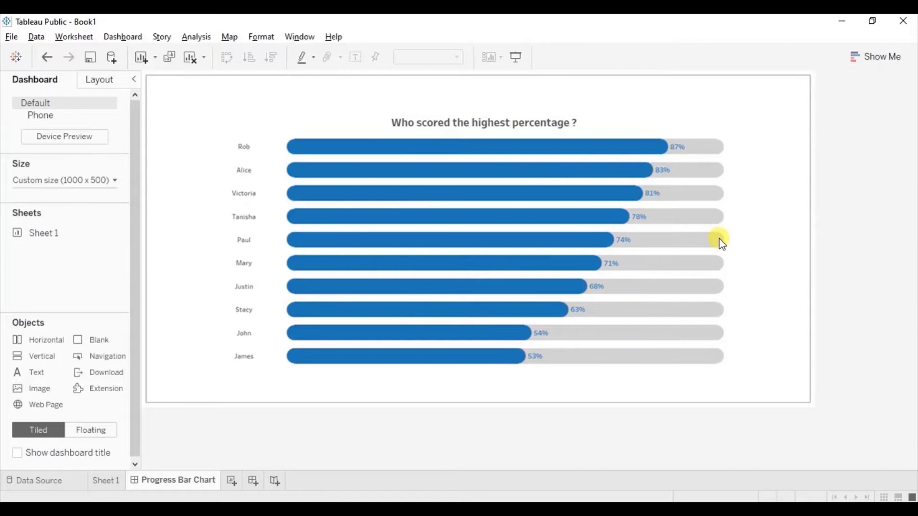
click(110, 482)
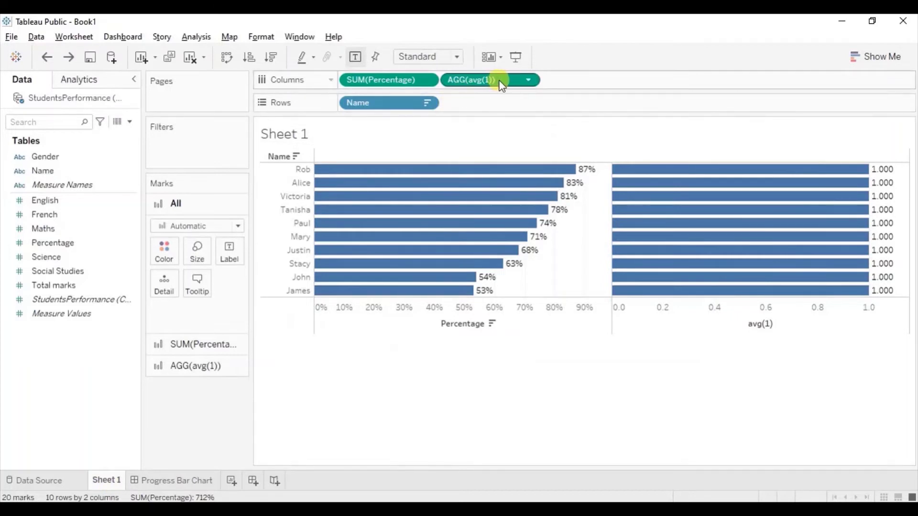
Combine avg(1) with Percentage on one shared axis and move Measure Names from Rows to Color
drag(498, 79, 382, 309)
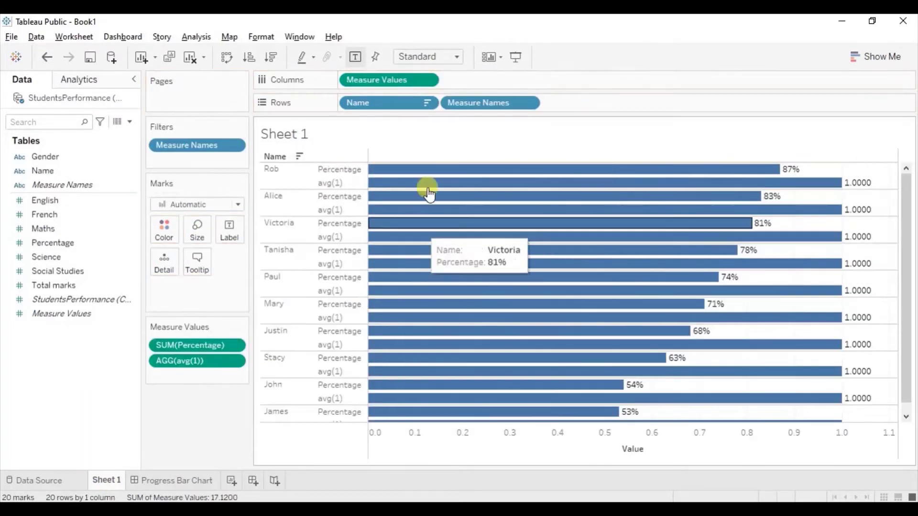
drag(469, 101, 162, 229)
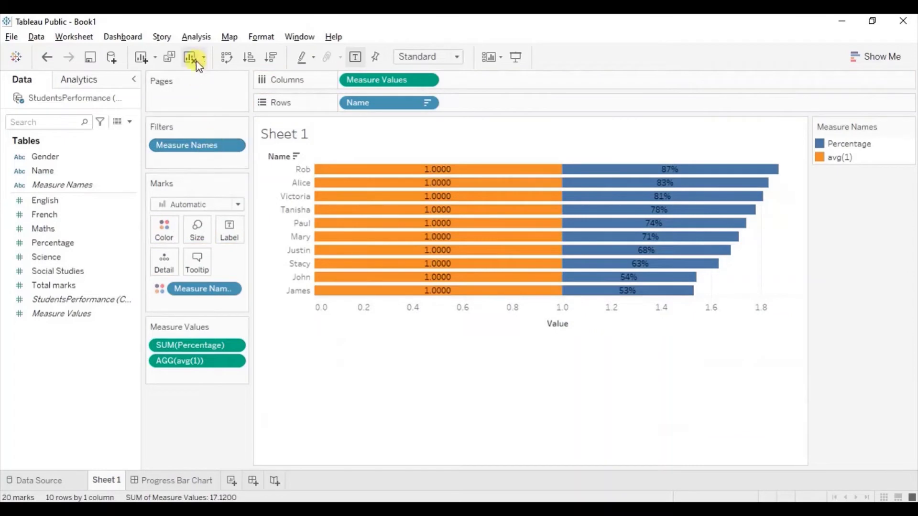
Set Stack Marks to Off for the combined Percentage and avg(1) bars
click(196, 37)
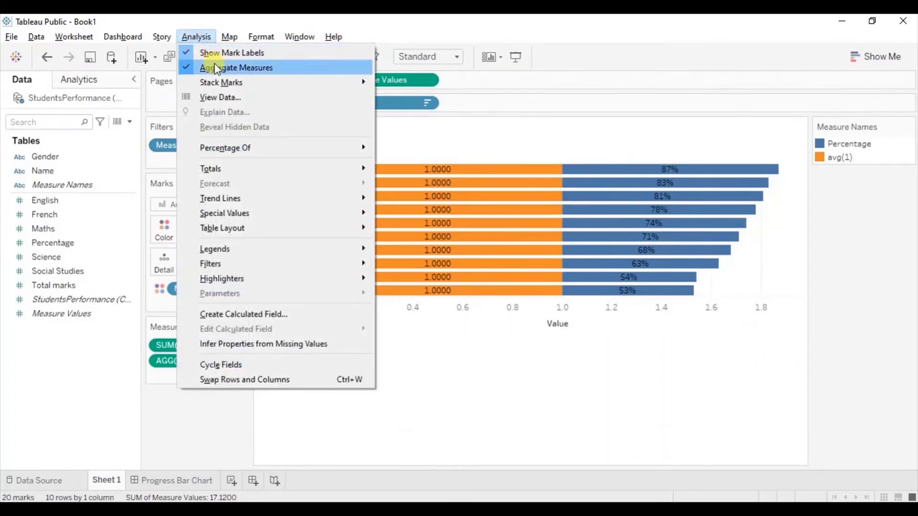
mouse_move(226, 80)
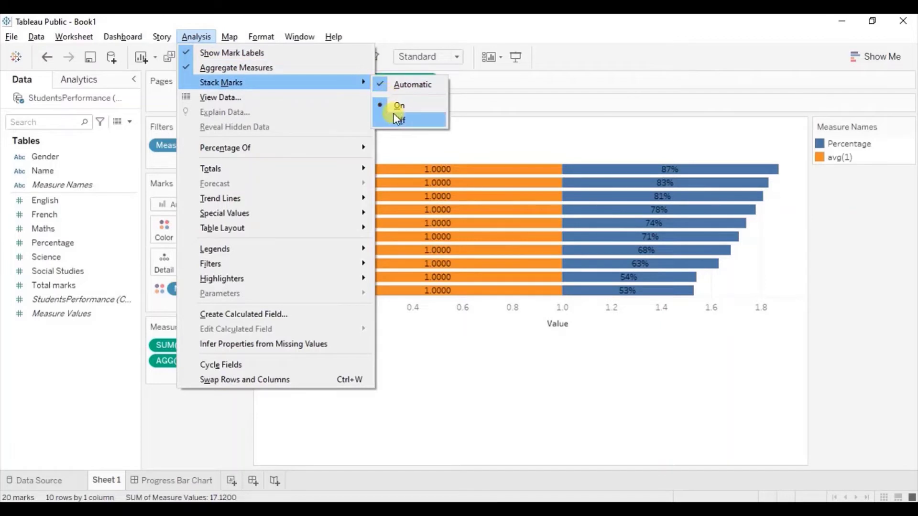
click(397, 120)
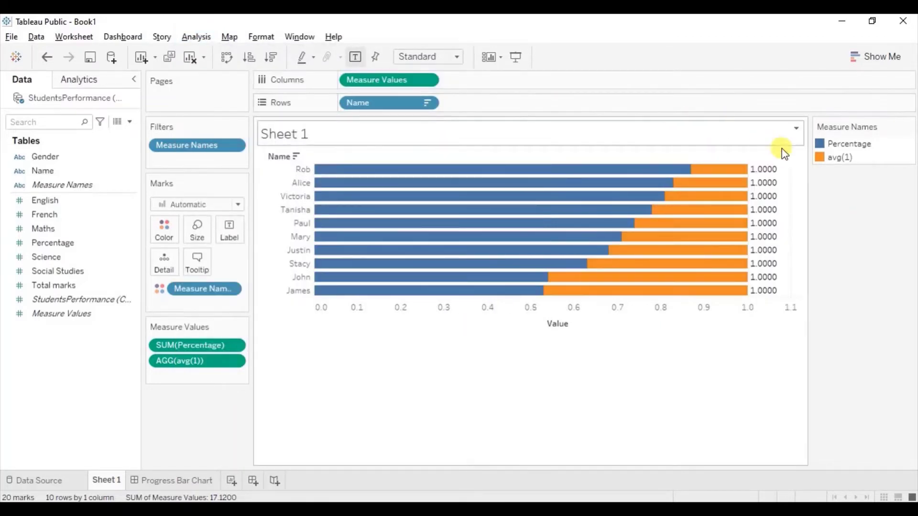
Change the color of the avg(1) bars to gray from the Automatic palette
double_click(820, 156)
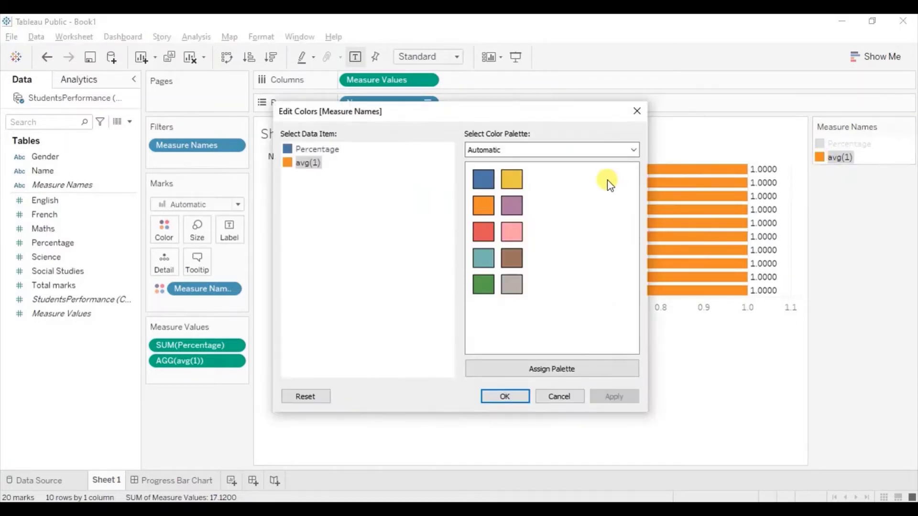
click(509, 288)
click(499, 396)
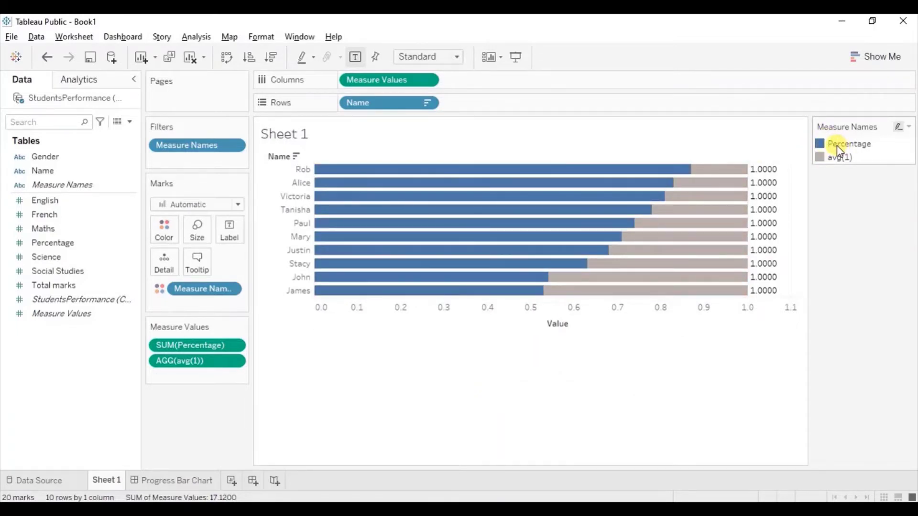
Fit the chart to Entire View and use the Percentage field as the bars' label
click(430, 54)
click(420, 102)
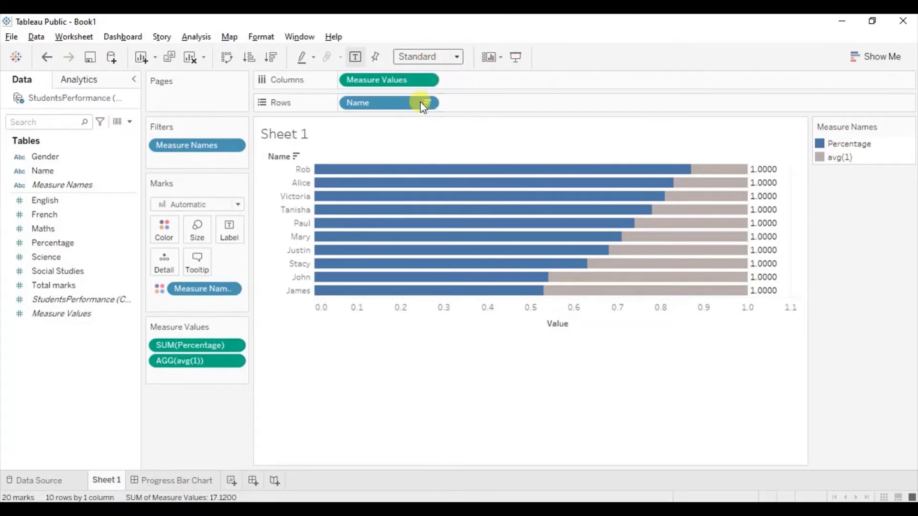
mouse_move(412, 180)
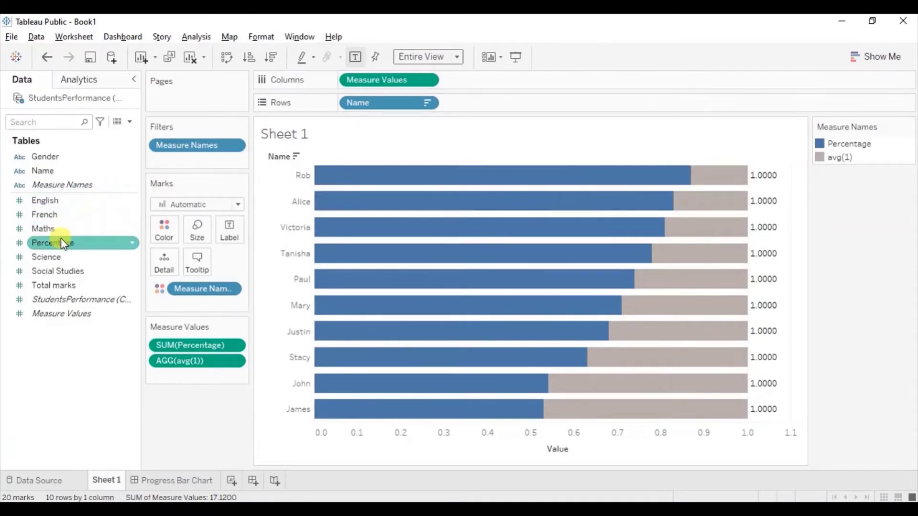
drag(59, 247, 225, 231)
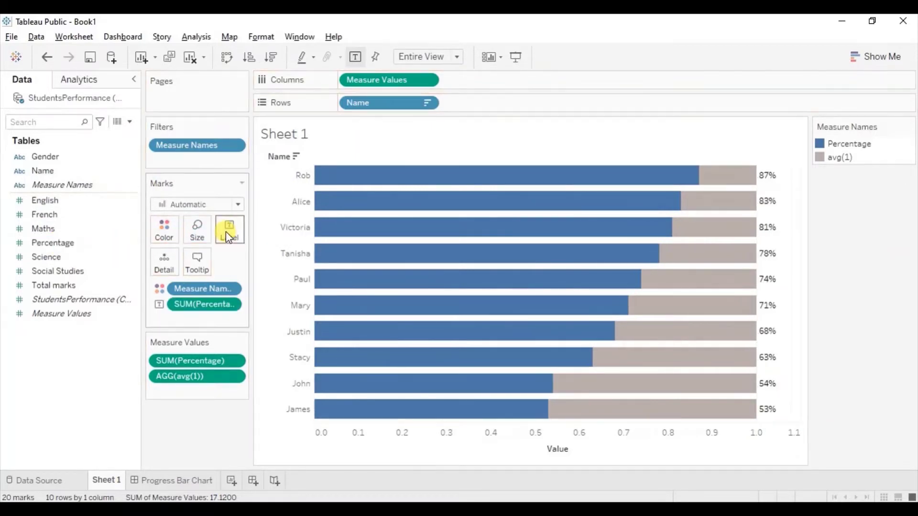
Hide the header of the horizontal Value axis
right_click(418, 441)
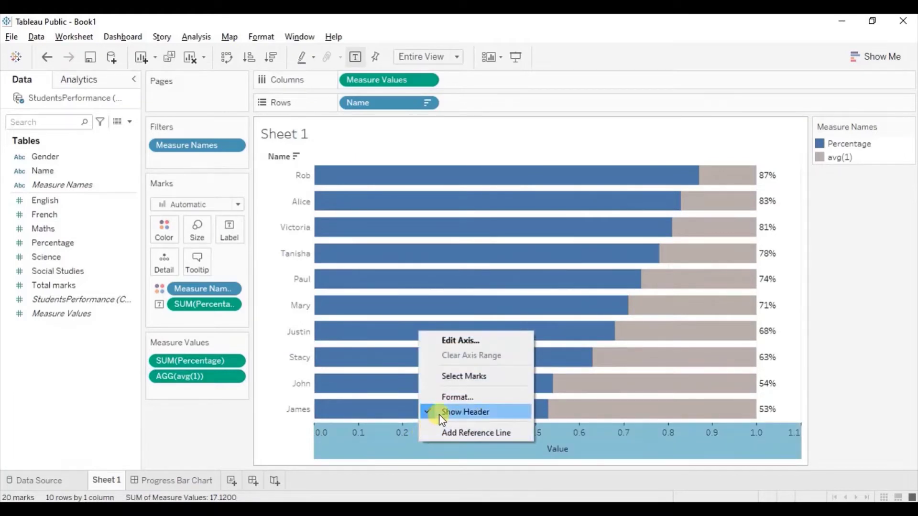
click(440, 414)
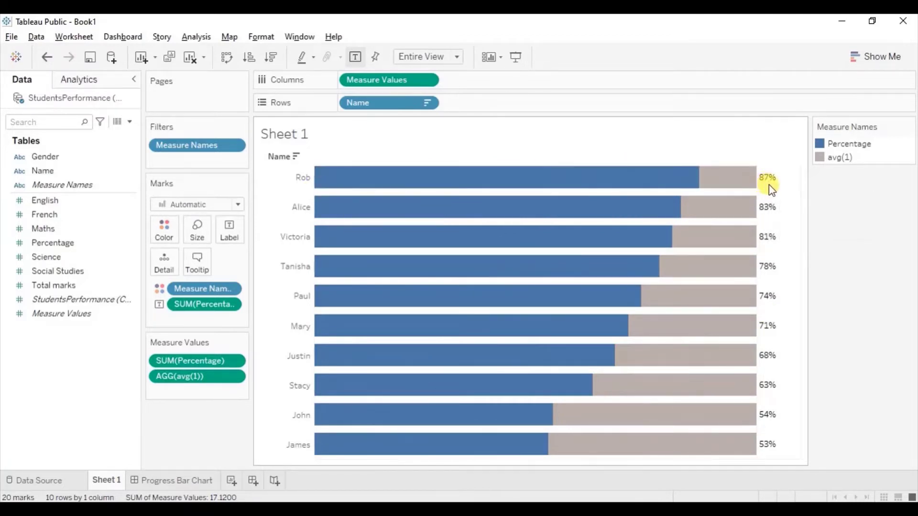
Set the bar labels to mark Min/Max values with Measure Names as the field
mouse_move(733, 180)
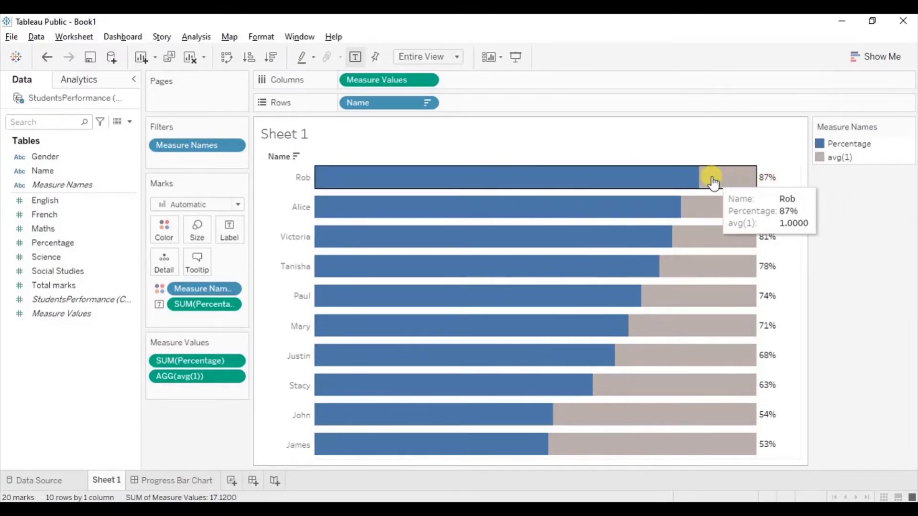
click(231, 229)
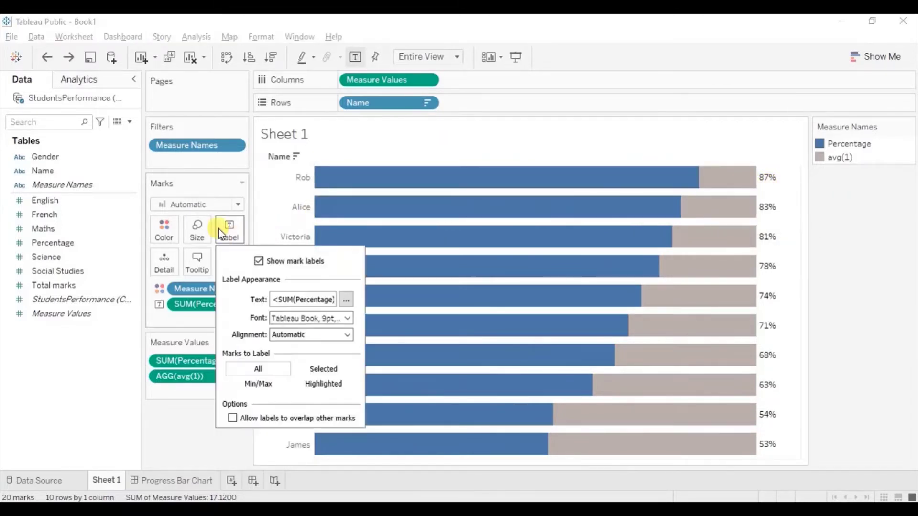
click(258, 384)
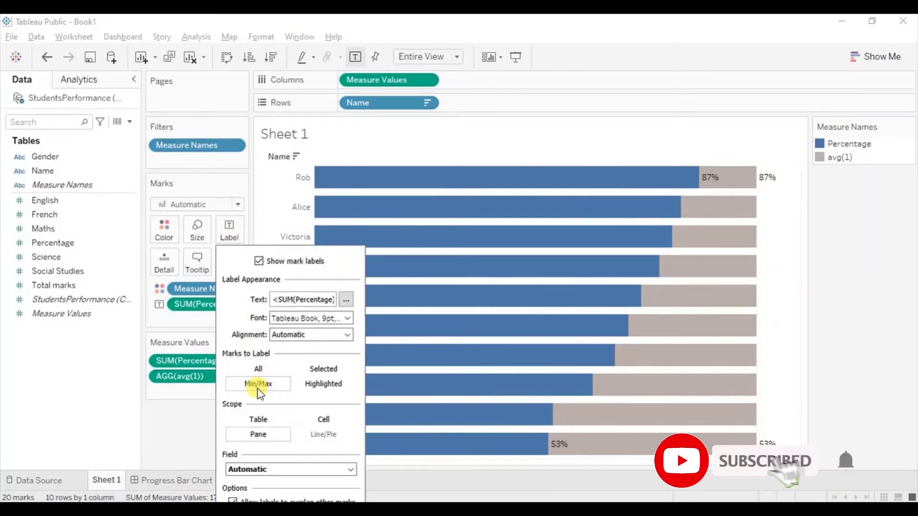
click(255, 469)
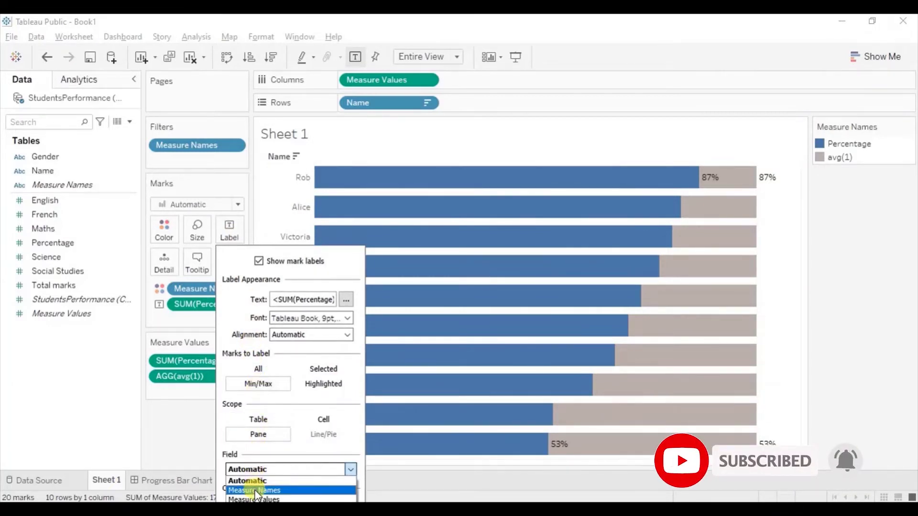
click(255, 490)
click(211, 443)
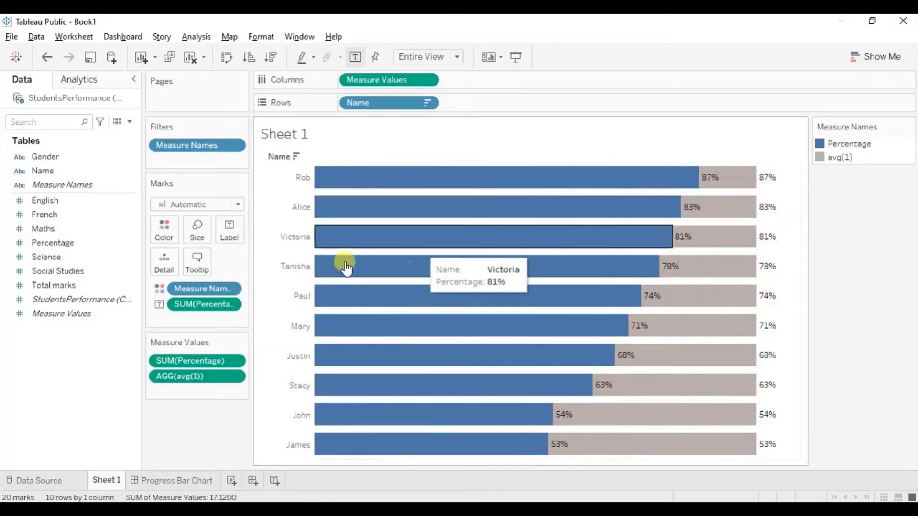
Turn off labelling of the maximum value so the gray background bars carry no percentage label
click(227, 230)
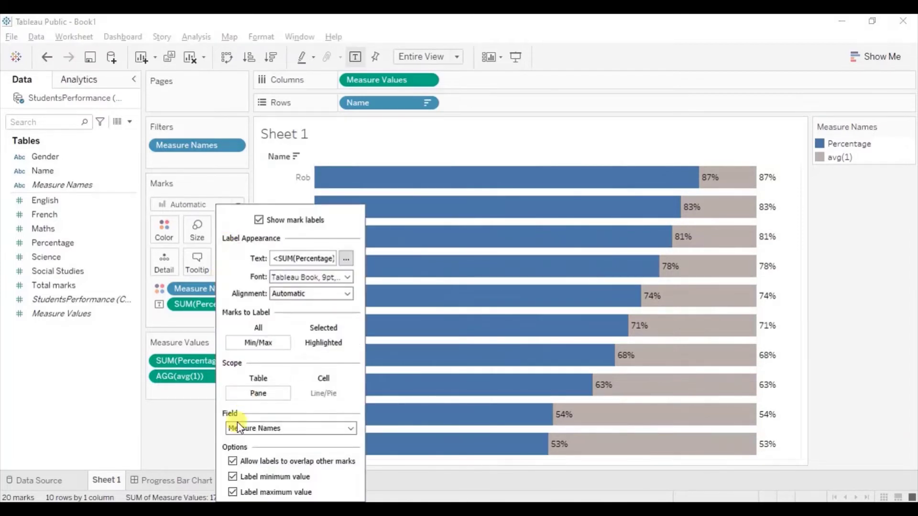
click(232, 492)
click(191, 442)
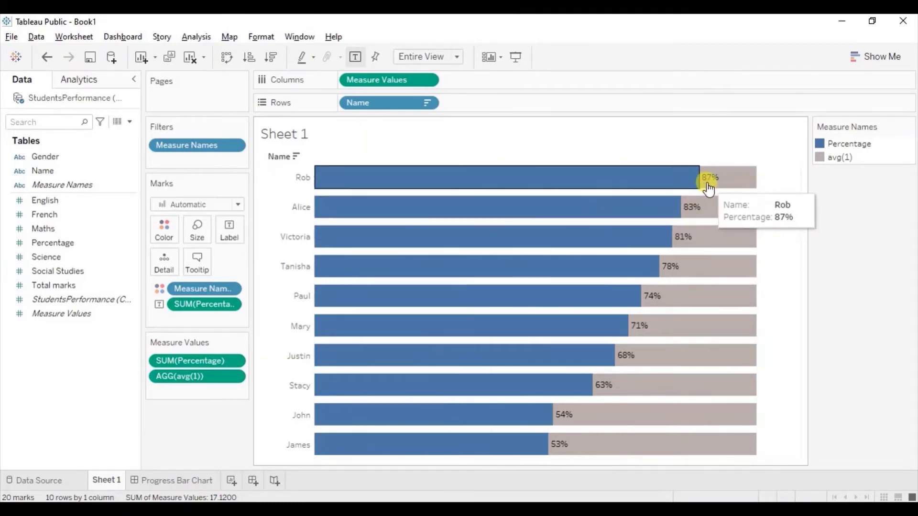
Try left and center horizontal alignment for the bar labels, and settle on right alignment
click(233, 227)
click(290, 295)
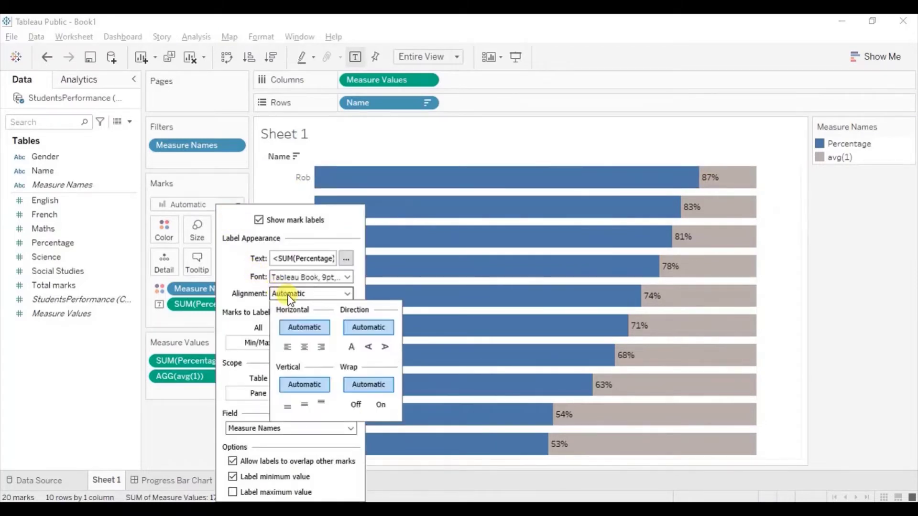
click(287, 346)
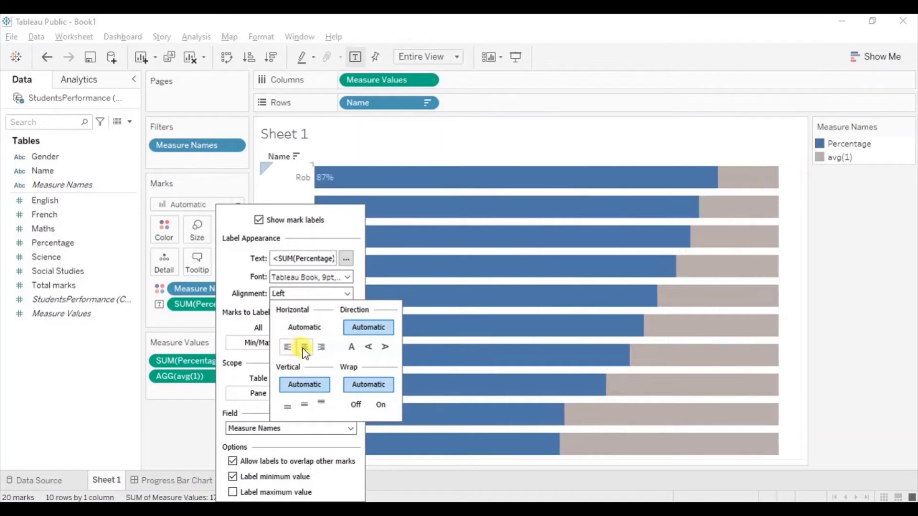
click(305, 348)
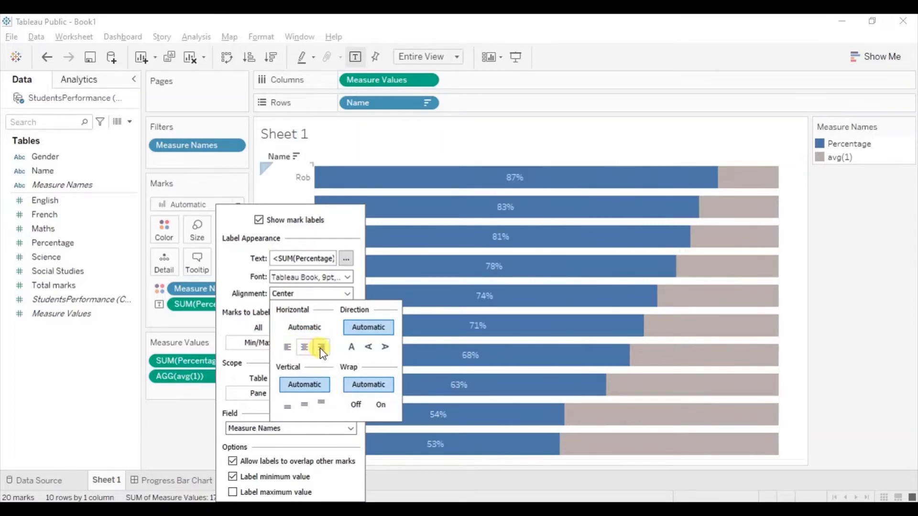
click(321, 348)
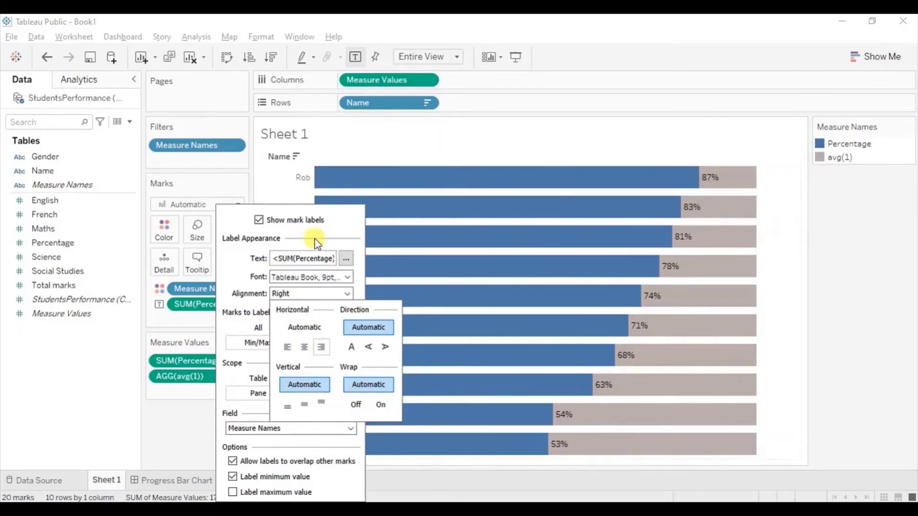
Make the bar labels bold and set their font color to Match Mark Color
click(325, 280)
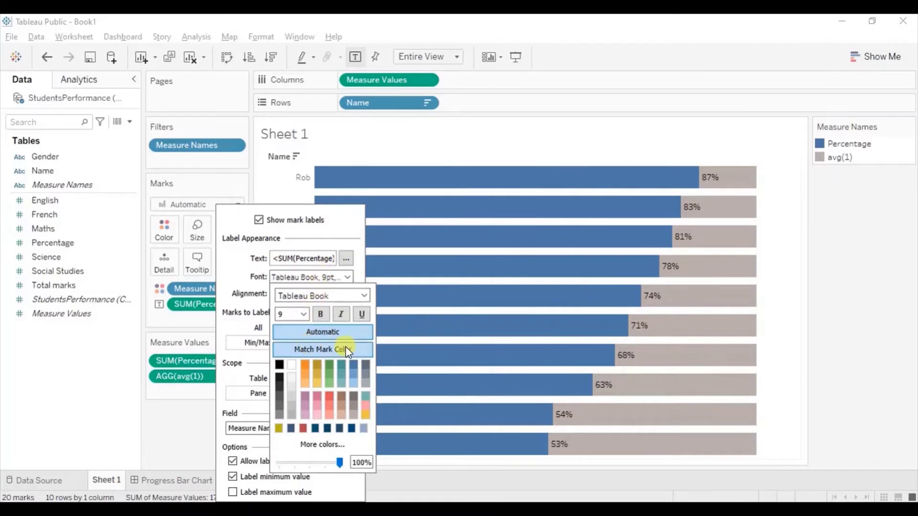
click(324, 350)
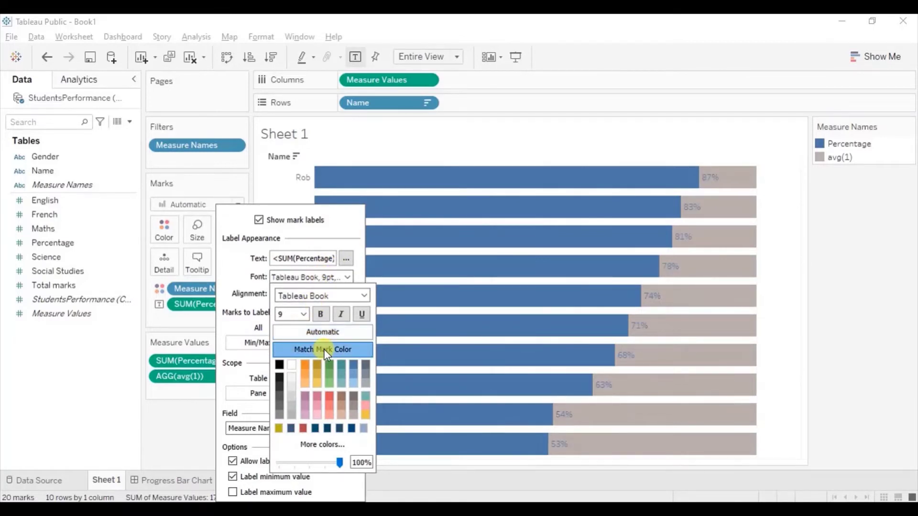
click(321, 316)
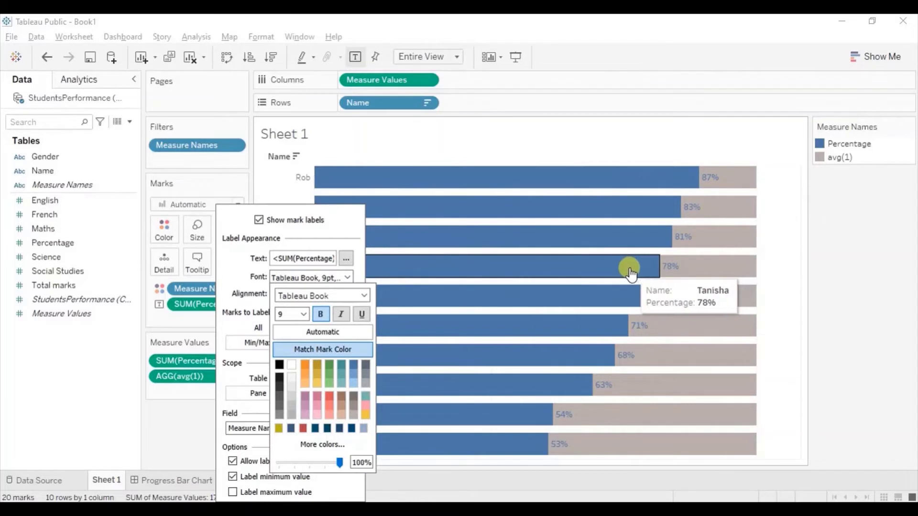
click(702, 266)
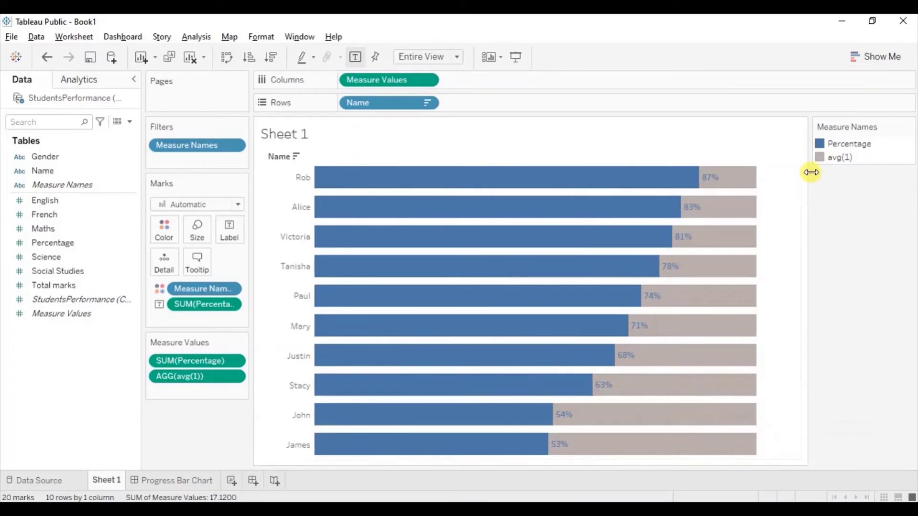
Recolor the avg(1) bars with the lightest gray from the Seattle Grays palette
double_click(819, 157)
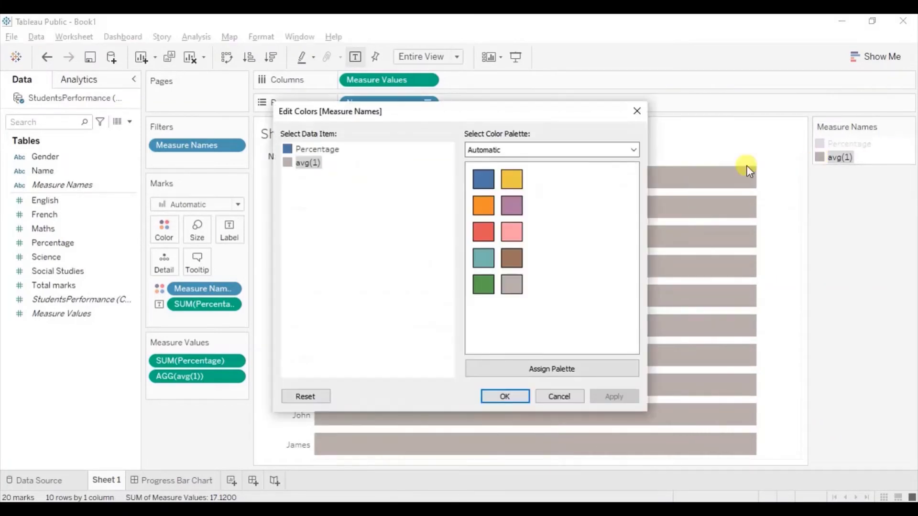
click(524, 148)
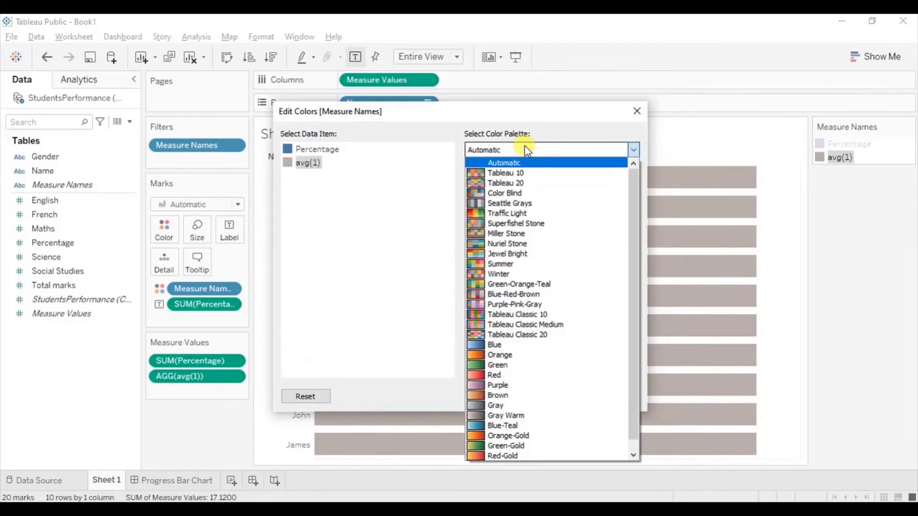
click(509, 203)
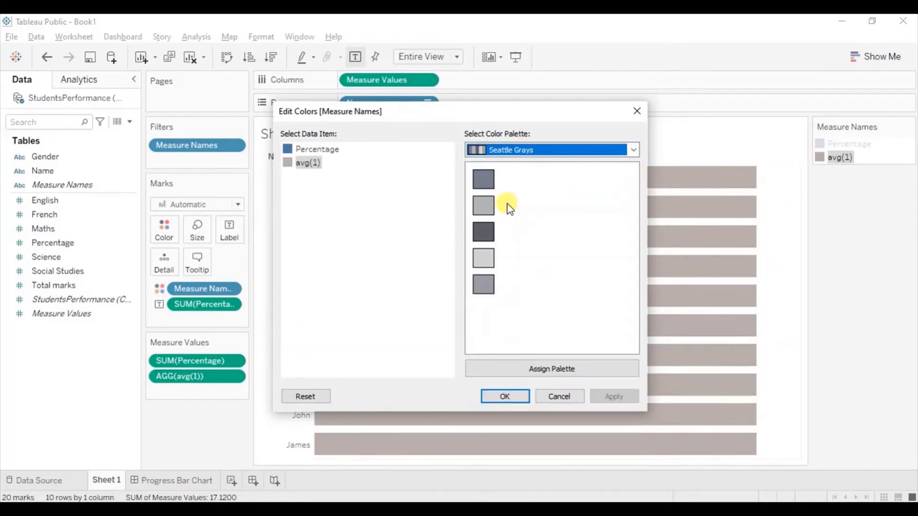
click(482, 261)
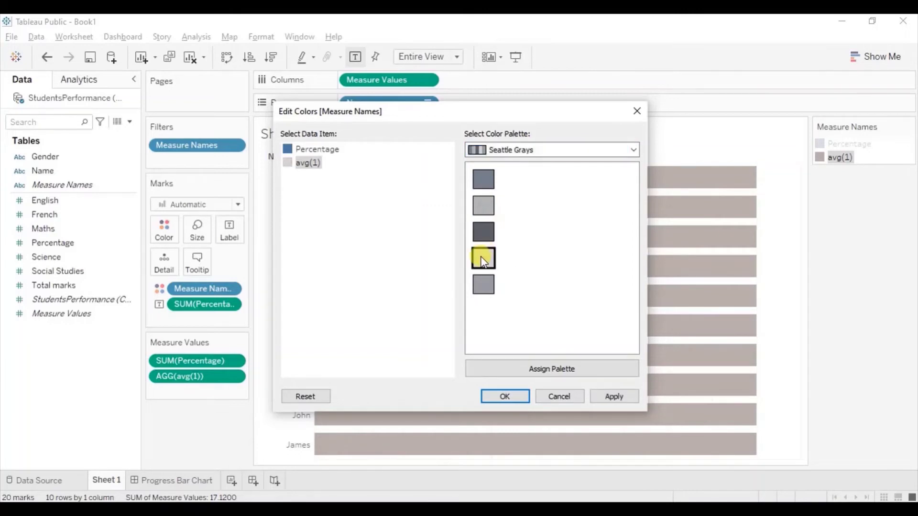
click(514, 397)
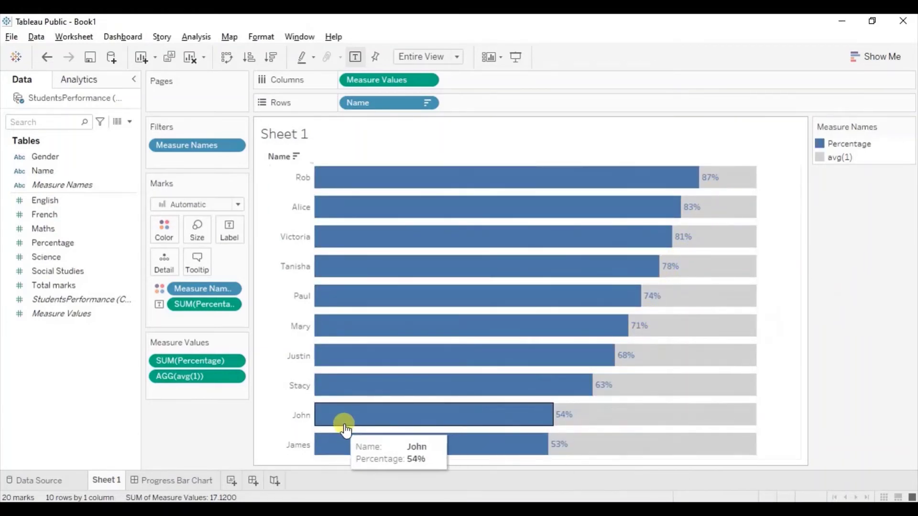
After checking the Progress Bar Chart dashboard, add a second Measure Values to Sheet 1's Columns and make it a dual axis
click(177, 480)
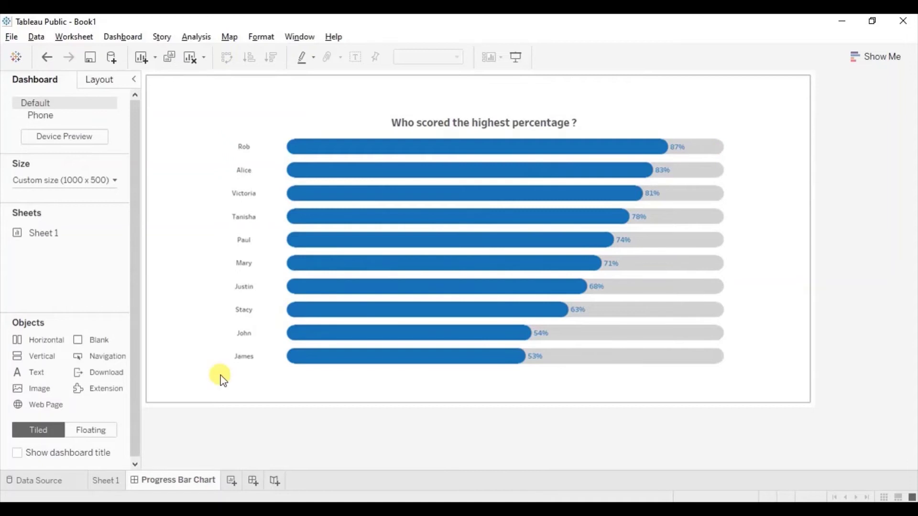
click(106, 481)
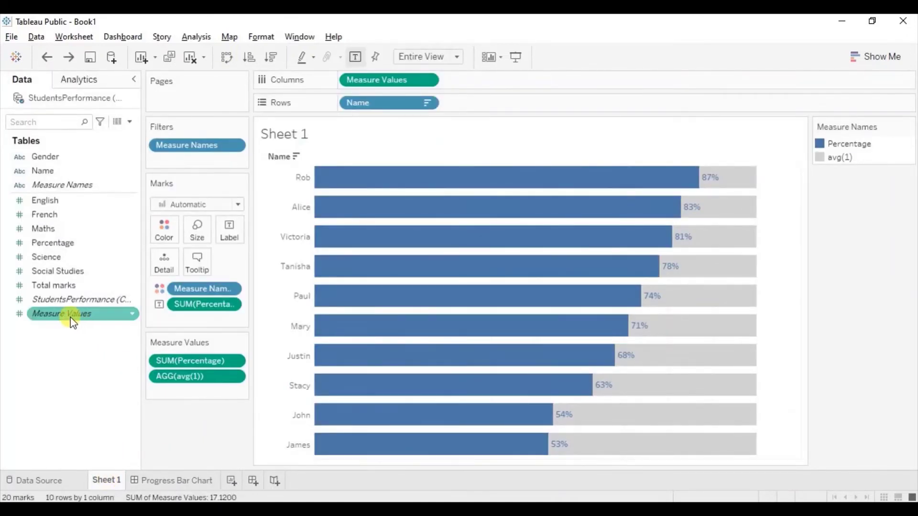
drag(72, 314, 487, 81)
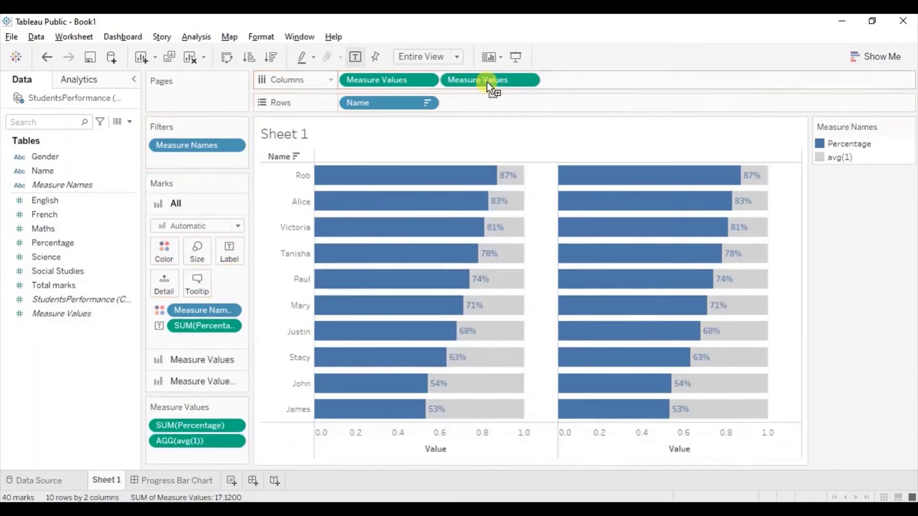
click(529, 81)
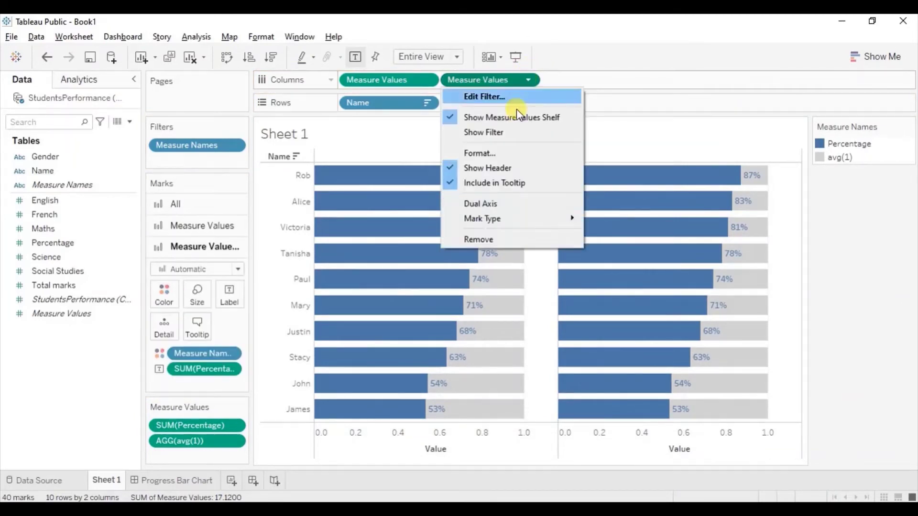
click(492, 203)
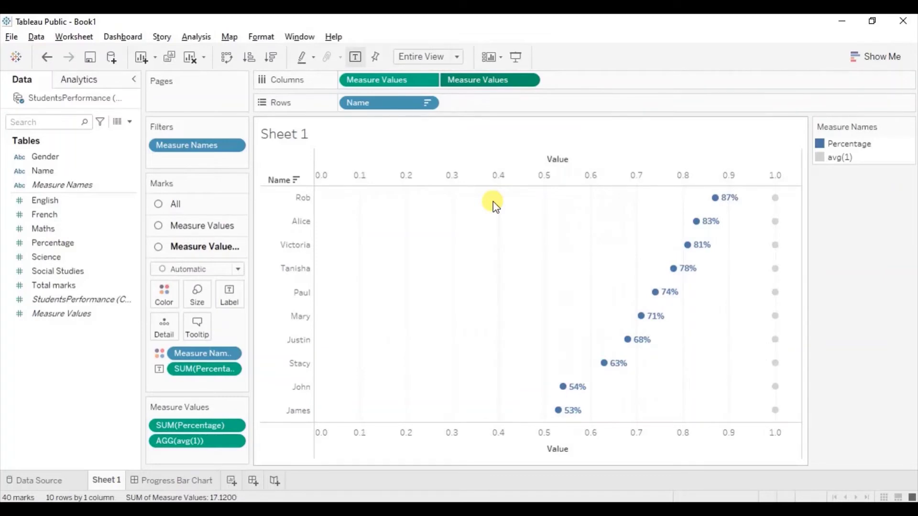
Change the mark type of the first Measure Values to Bar
click(193, 231)
click(191, 249)
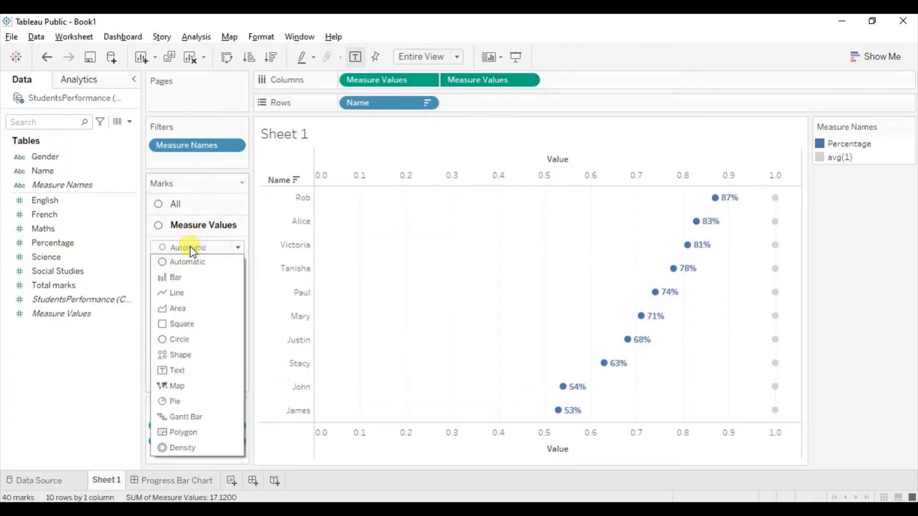
click(183, 278)
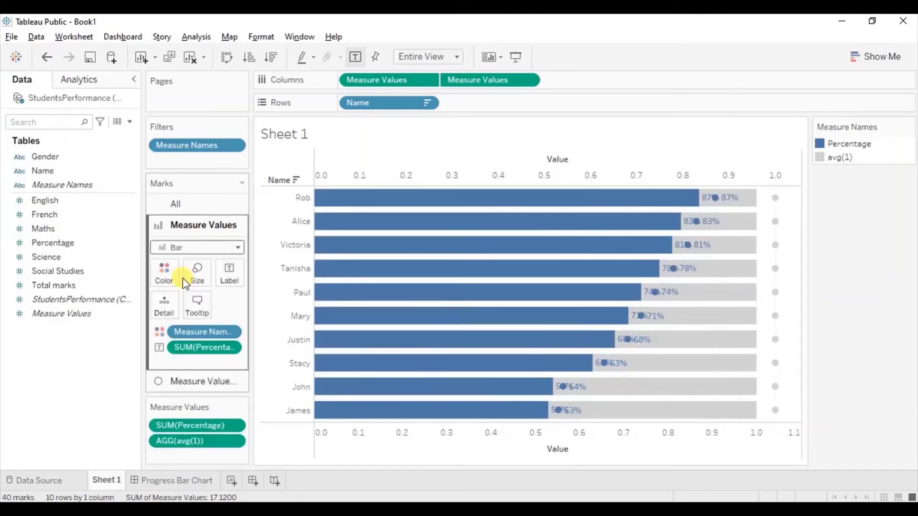
Synchronize the two horizontal Value axes of the dual-axis chart
click(185, 382)
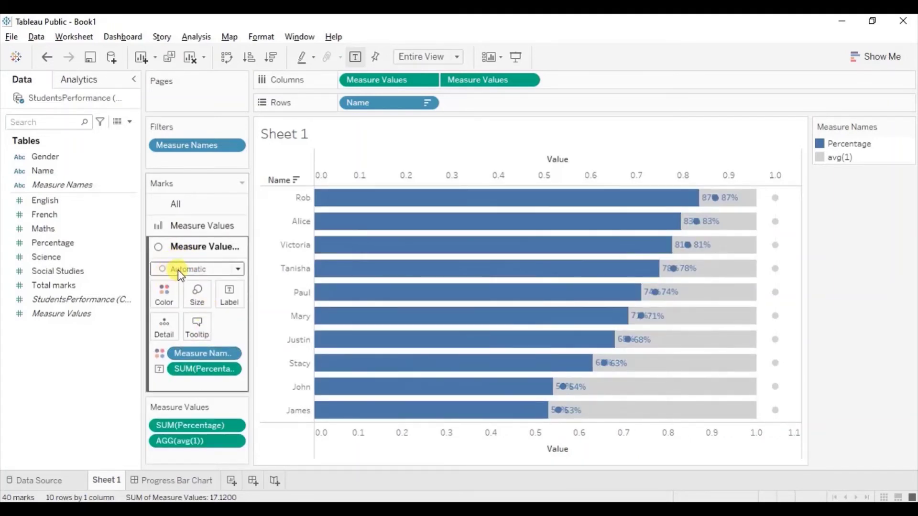
right_click(454, 431)
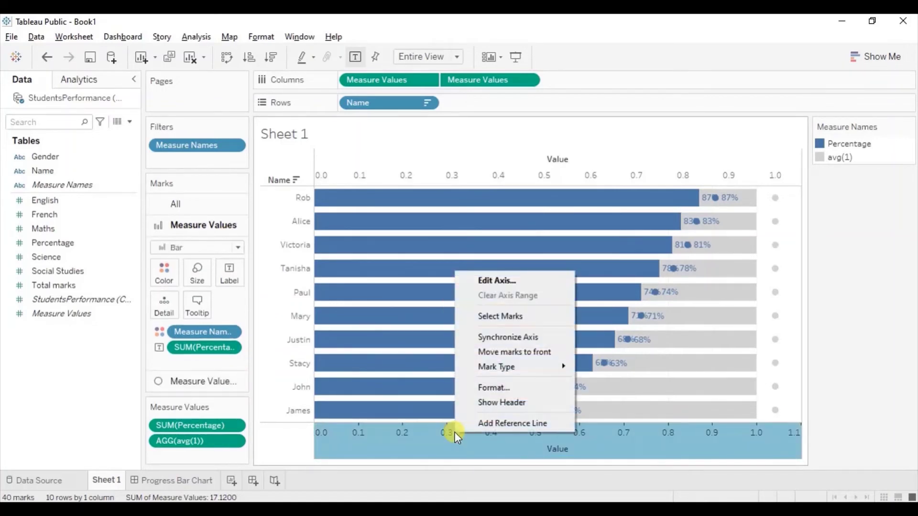
click(493, 340)
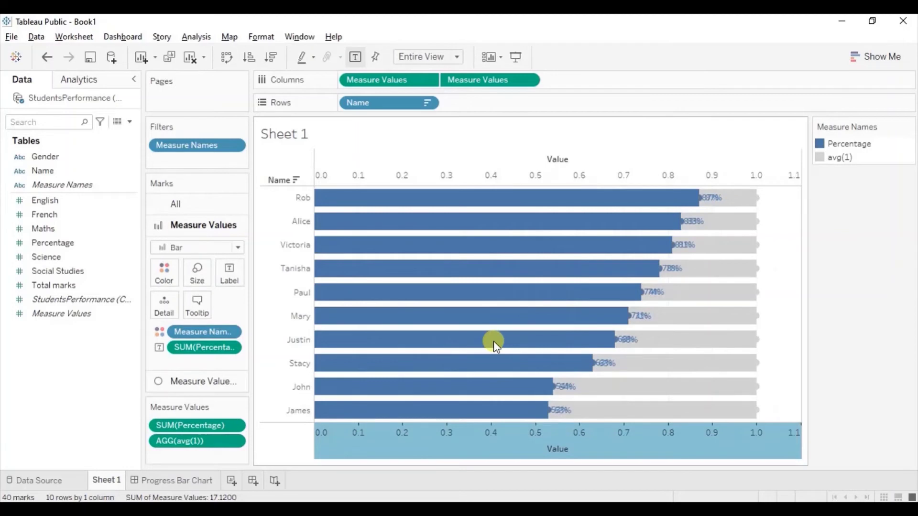
Turn off the mark labels on the bar Measure Values so that only the circle marks are labelled
mouse_move(550, 389)
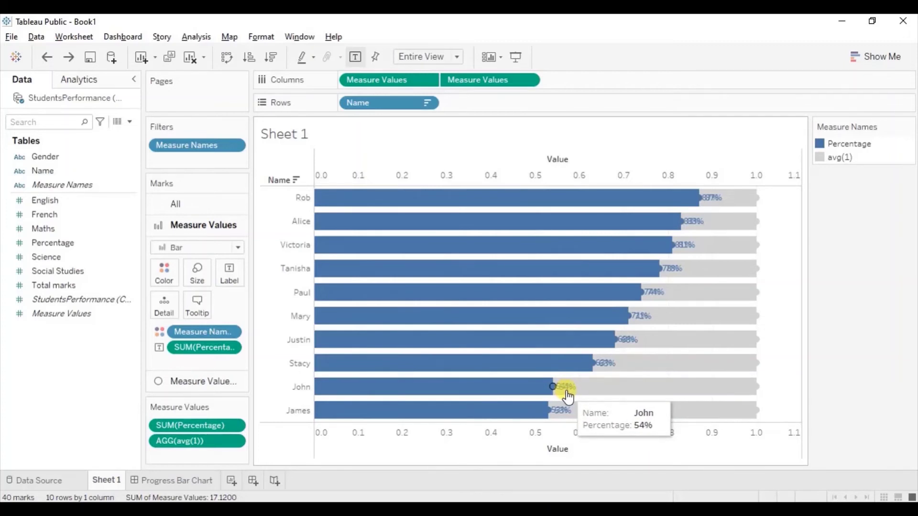
mouse_move(449, 347)
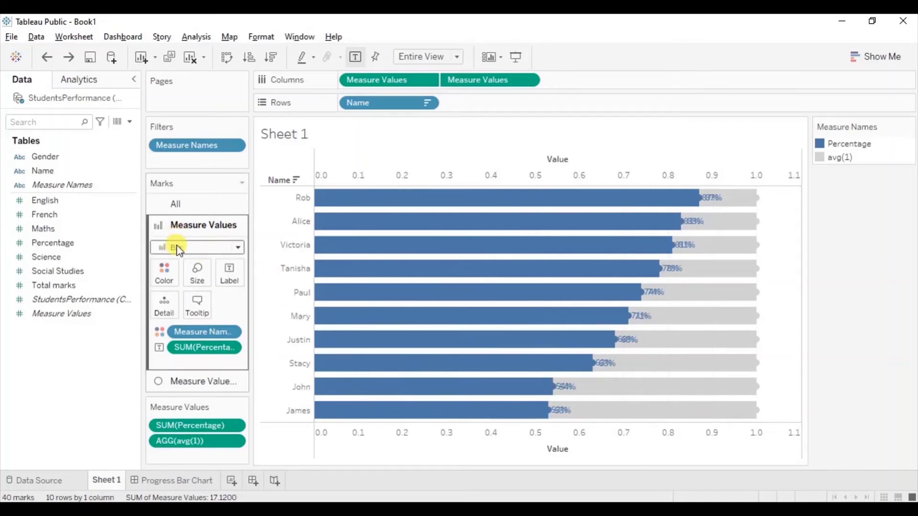
click(226, 274)
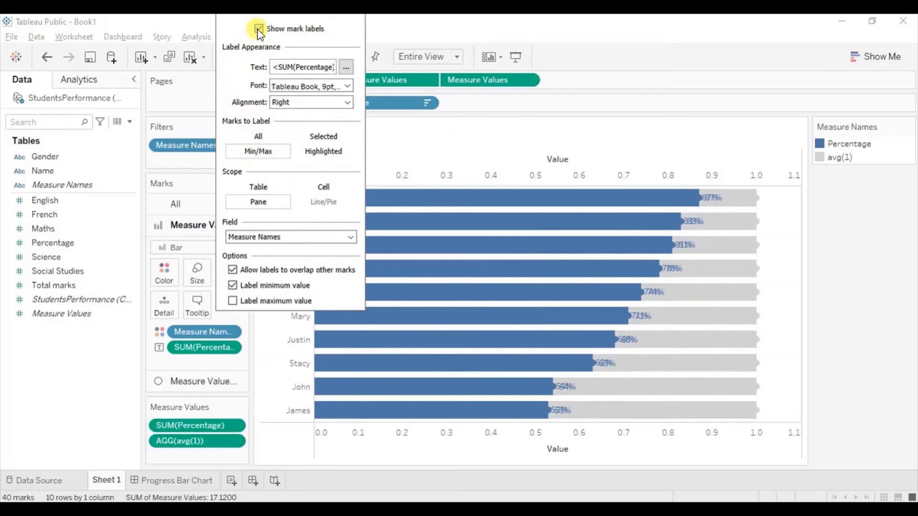
click(79, 365)
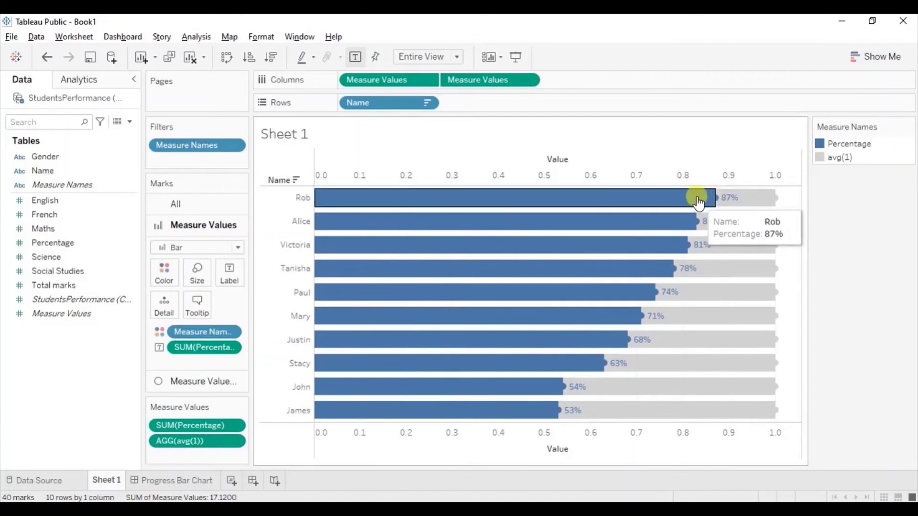
Enlarge the circle marks of the second Measure Values to match the bar height, rounding the bars' ends
click(201, 382)
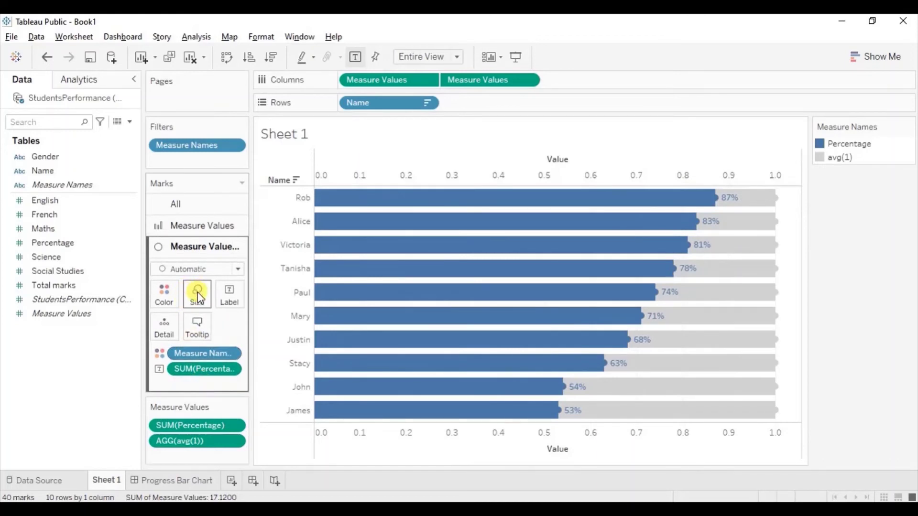
click(198, 296)
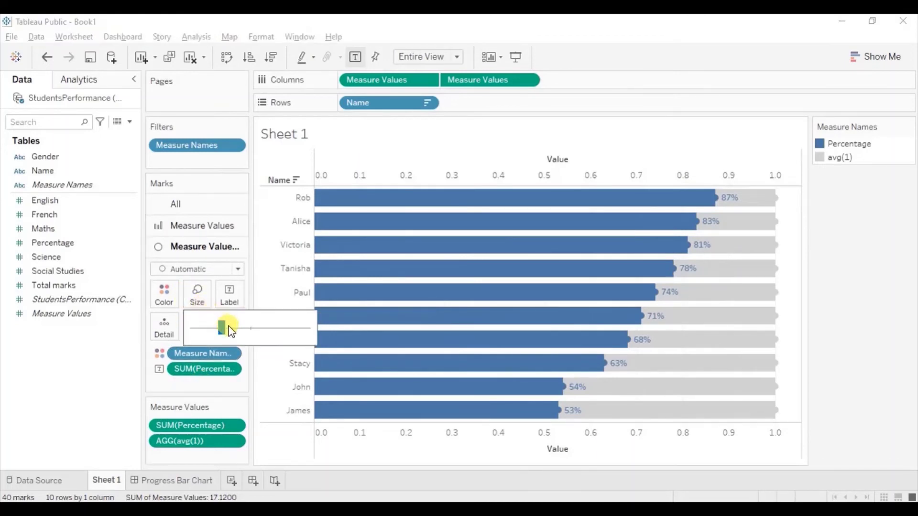
drag(233, 331, 259, 327)
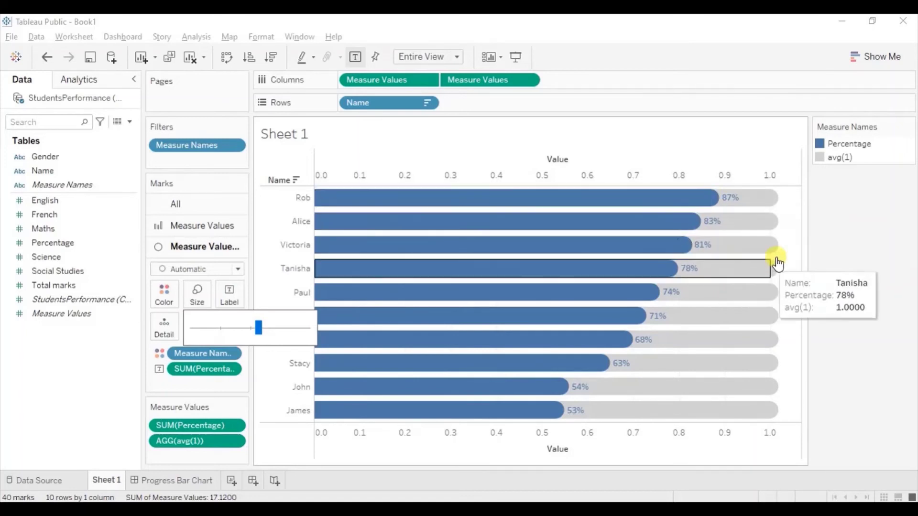
click(790, 230)
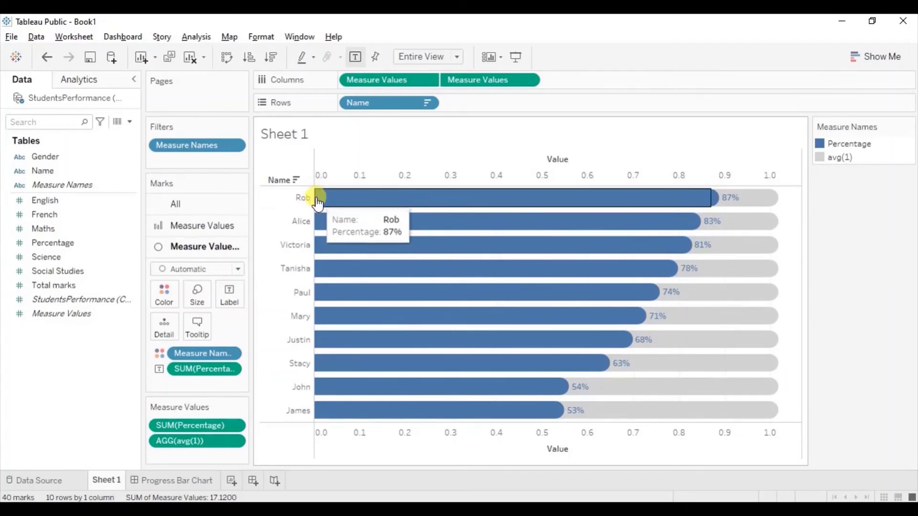
Add an ad-hoc avg(0) calculation to the Measure Values below avg(1)
double_click(159, 455)
text(a)
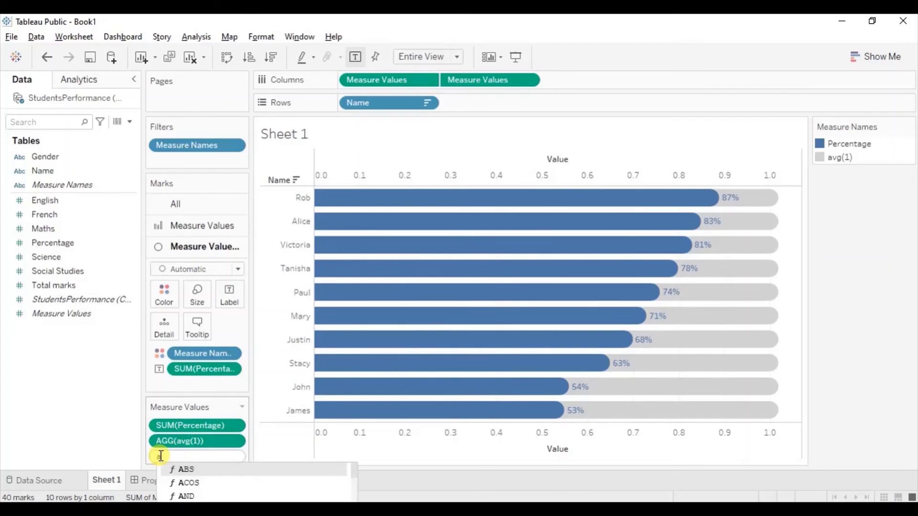
text(vg (0)
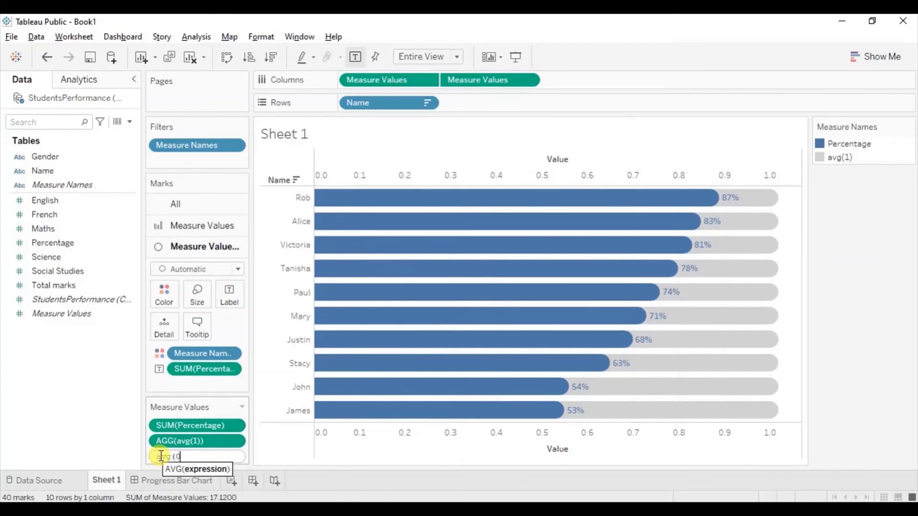
text())
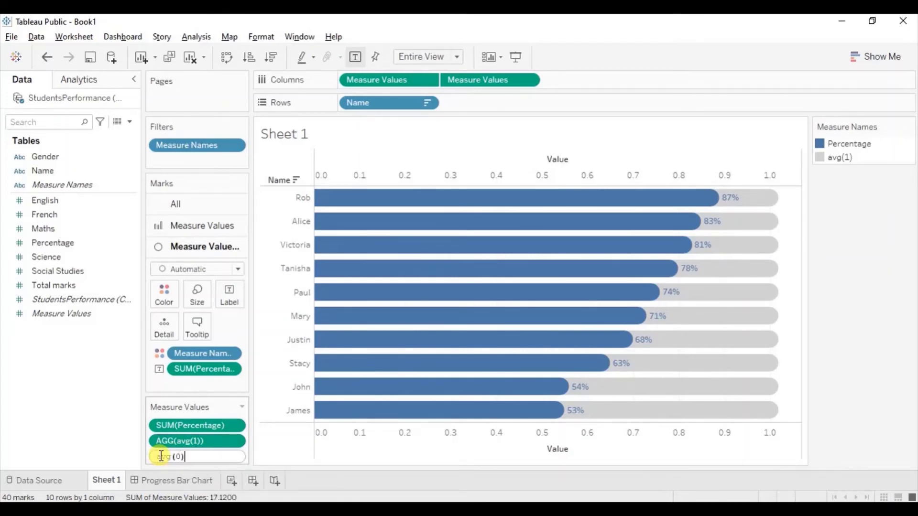
key(Return)
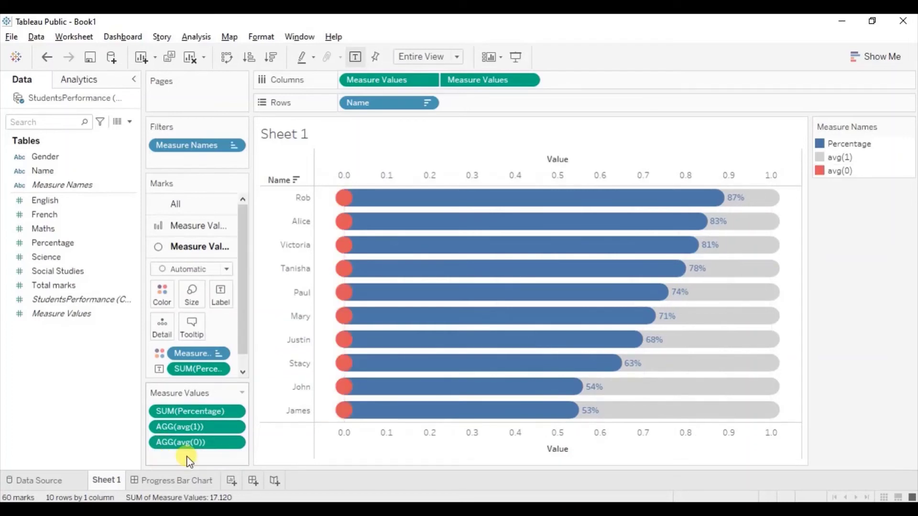
Change the colour of avg(0) in the Measure Names legend to the same blue as Percentage
mouse_move(342, 297)
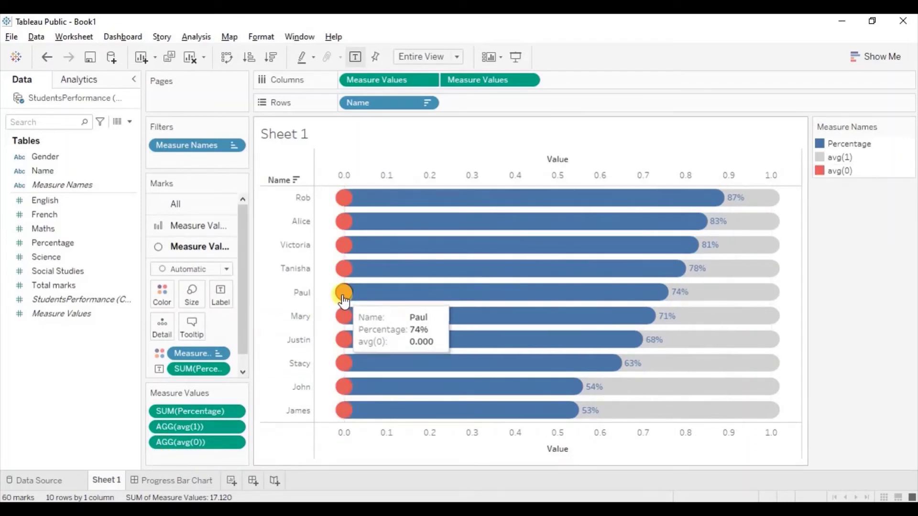
double_click(819, 171)
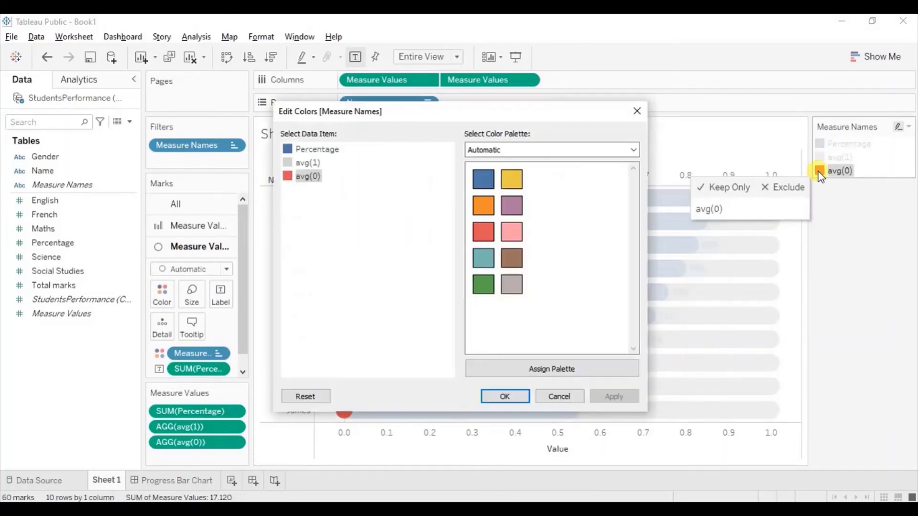
click(480, 177)
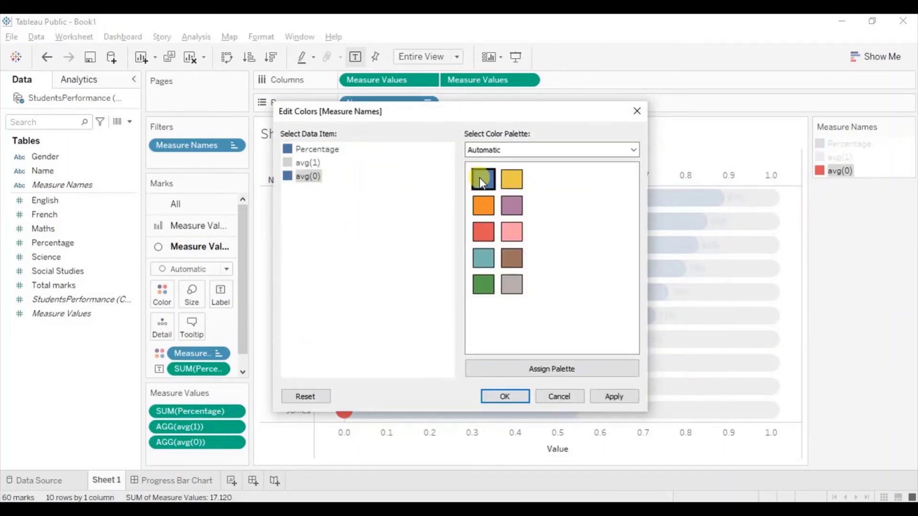
click(505, 396)
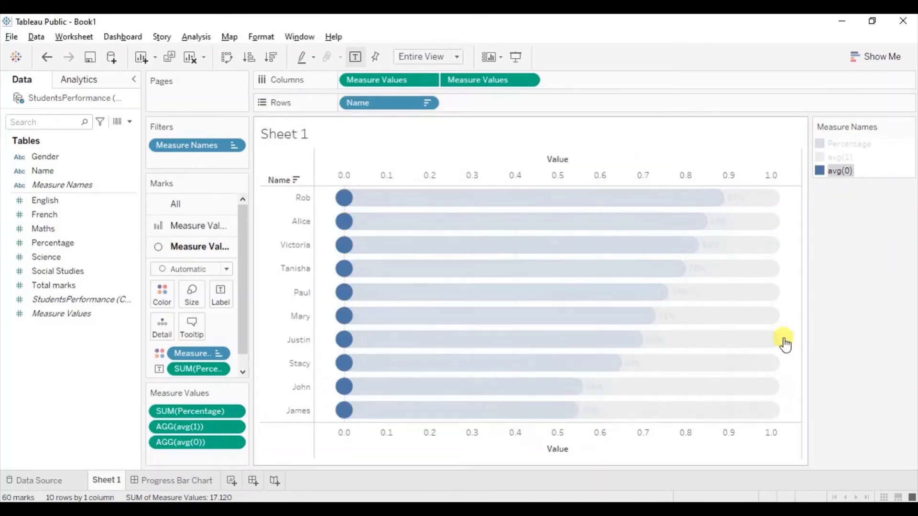
click(841, 337)
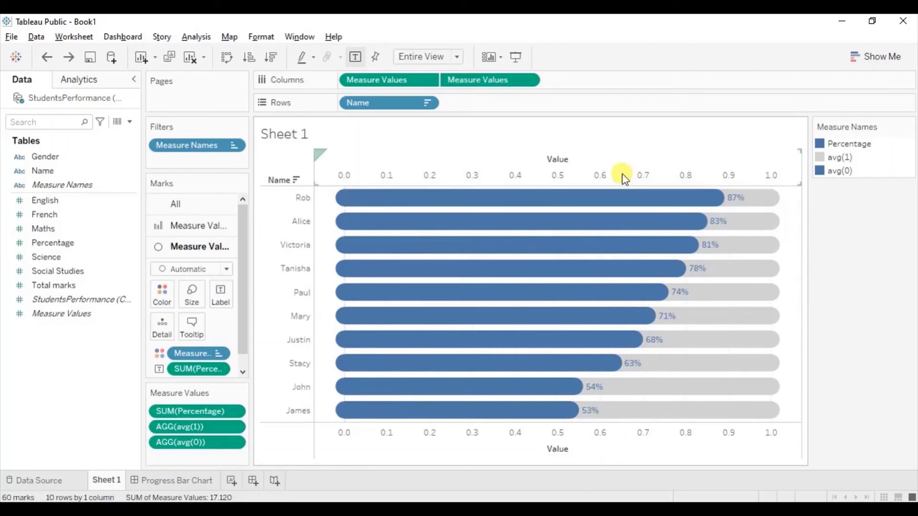
Hide the Value axis headers and enlarge the circle marks of the second Measure Values to match the taller bars
right_click(606, 176)
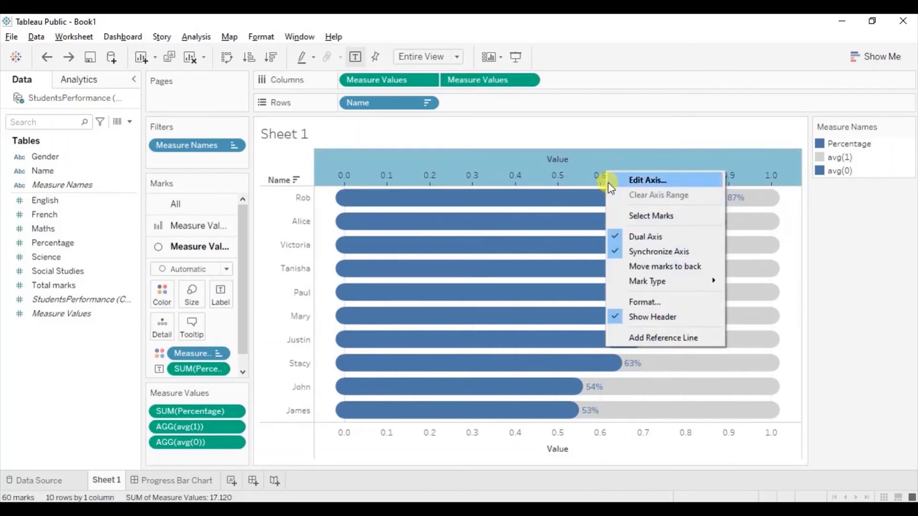
click(633, 316)
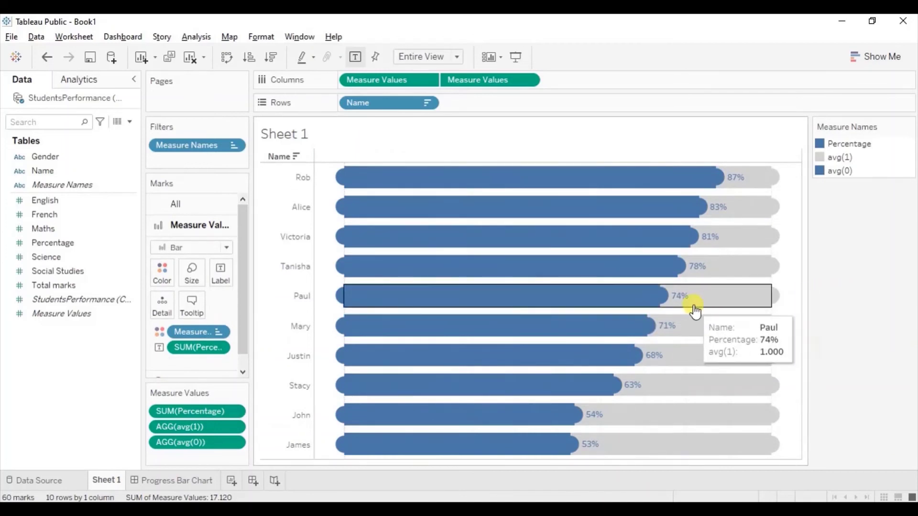
mouse_move(662, 301)
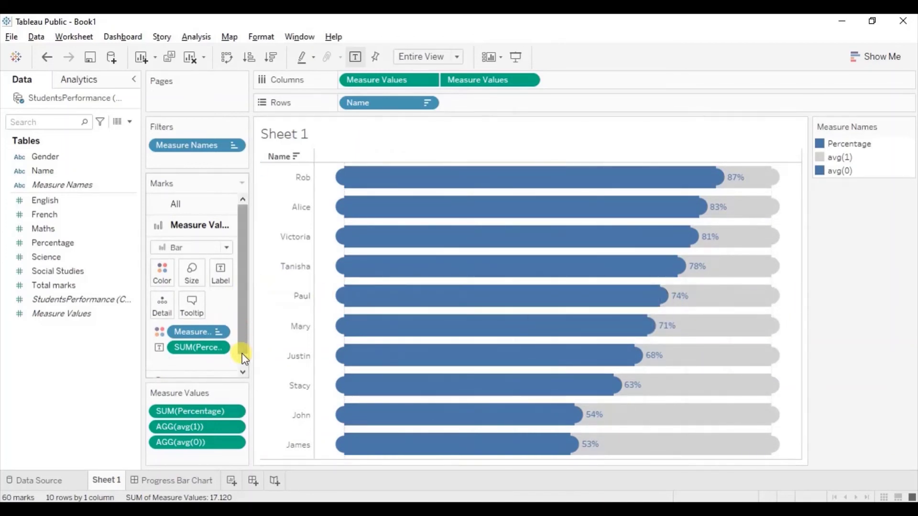
scroll(245, 358, down, 2)
click(190, 369)
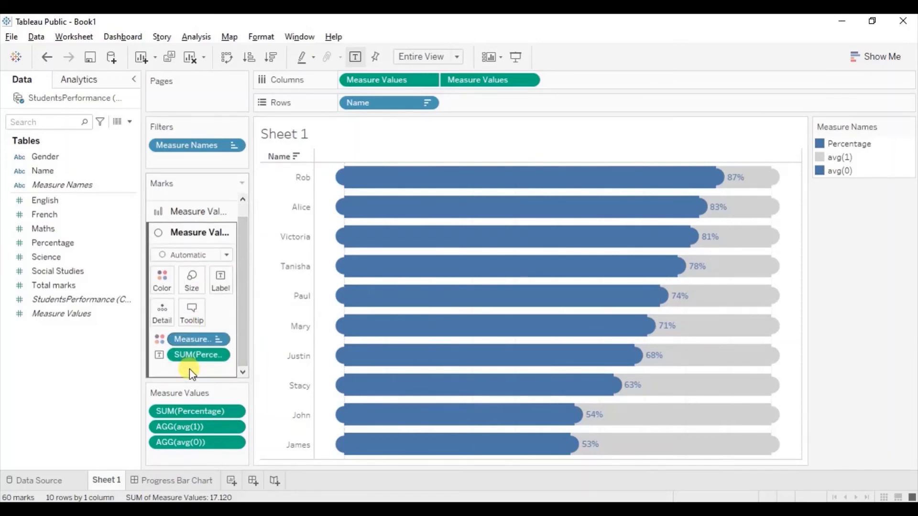
click(191, 287)
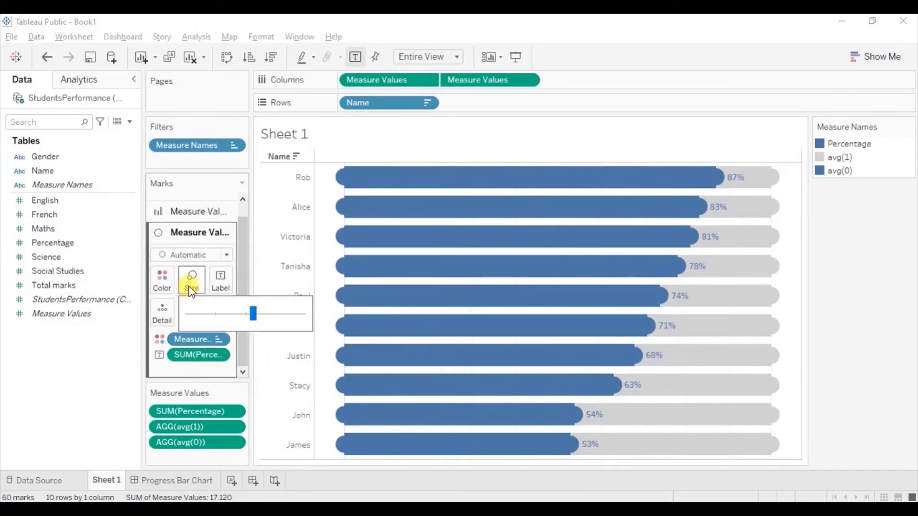
drag(253, 313, 264, 314)
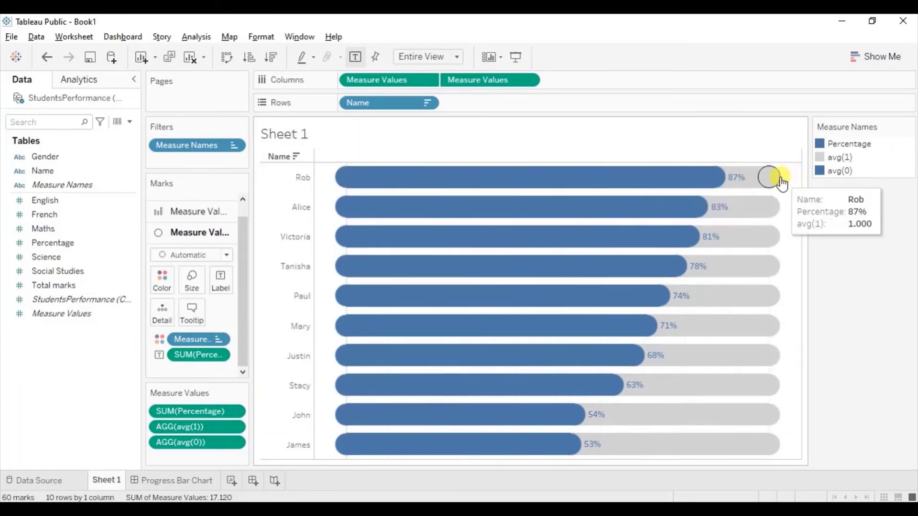
Hide the Name field label for rows above the student names
right_click(278, 160)
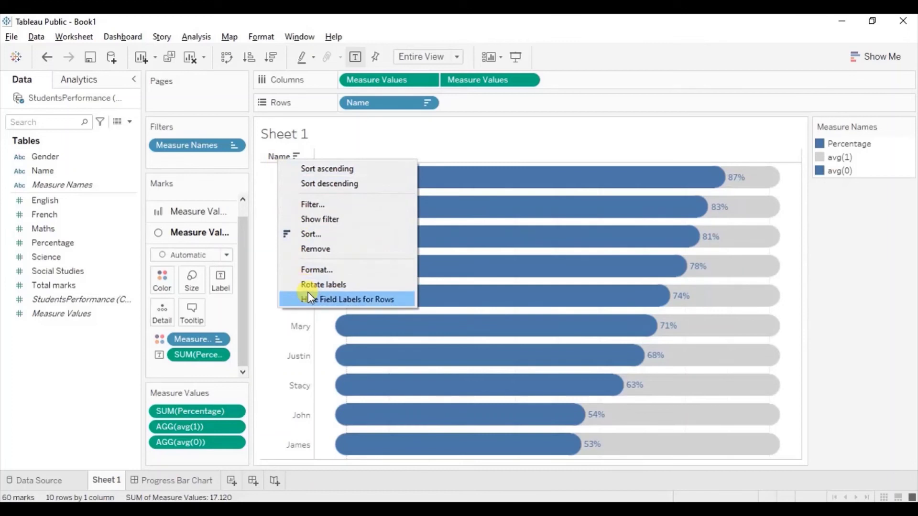
click(320, 300)
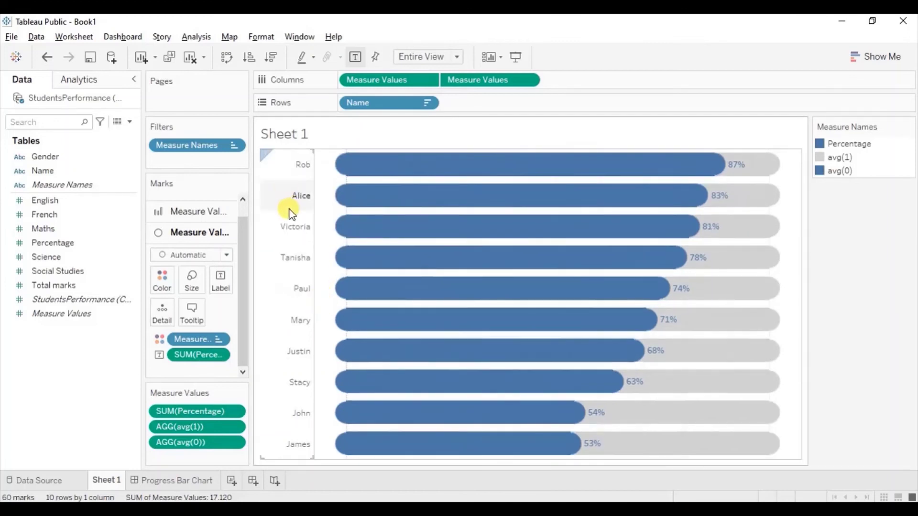
Set the sheet's row divider and column divider pane borders to None
click(281, 170)
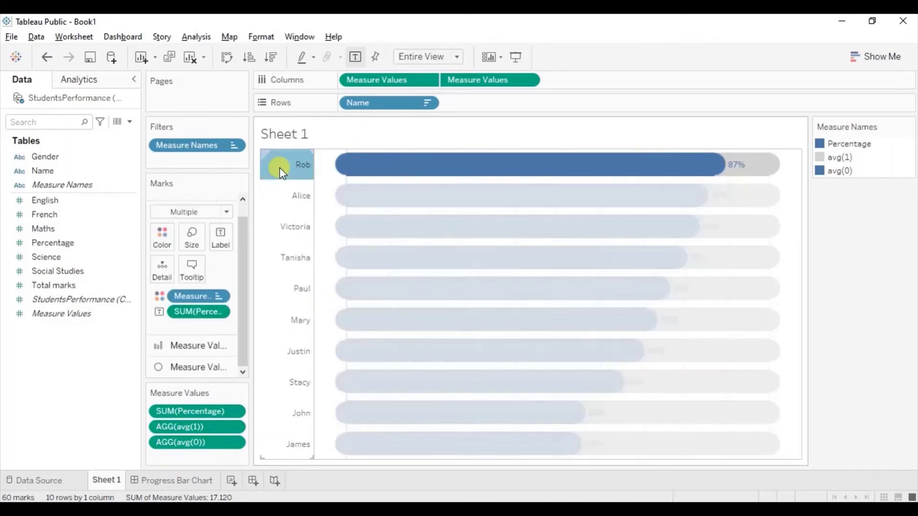
right_click(281, 168)
click(302, 227)
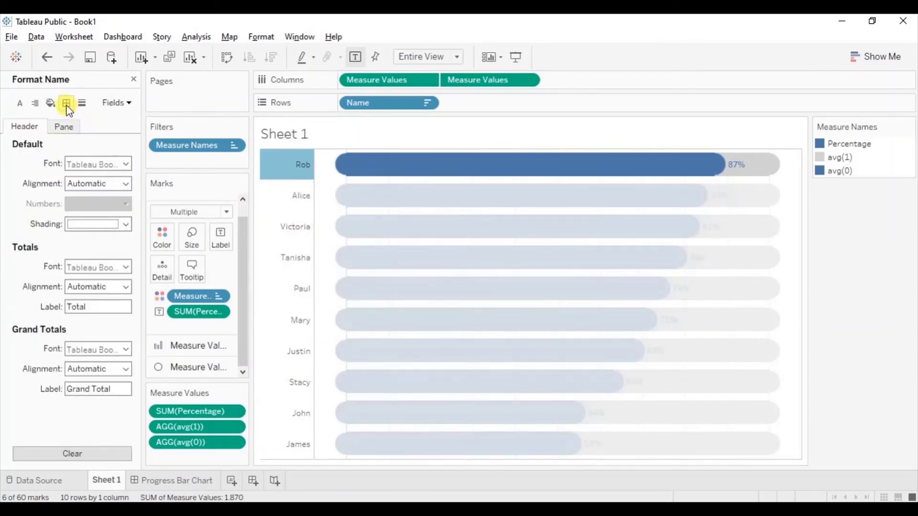
click(67, 105)
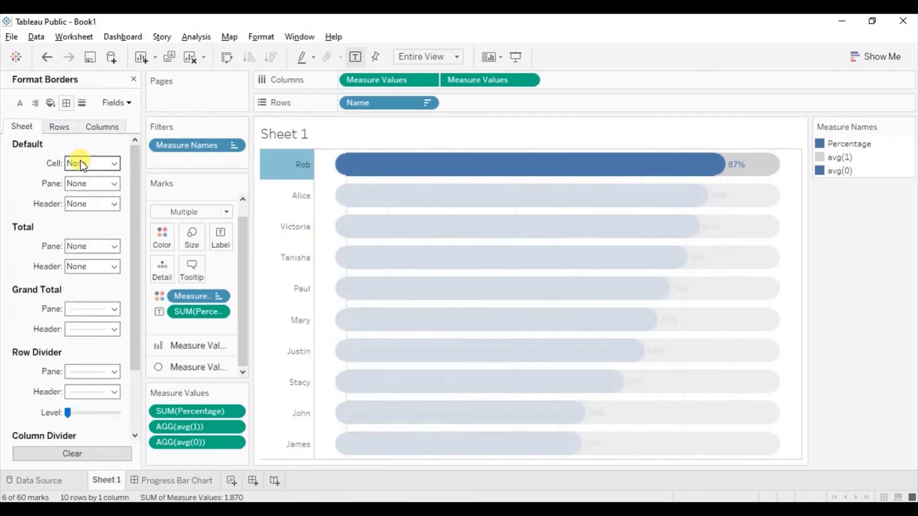
click(87, 372)
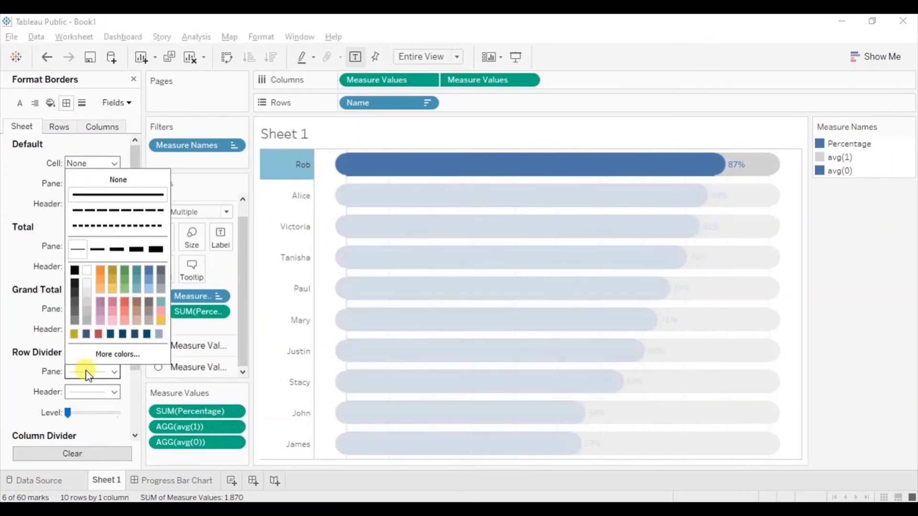
click(100, 178)
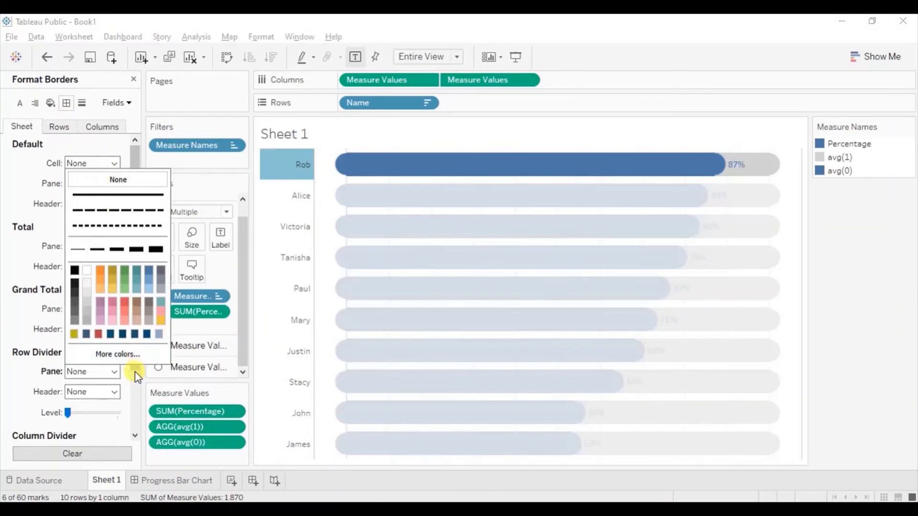
scroll(137, 387, down, 3)
click(86, 375)
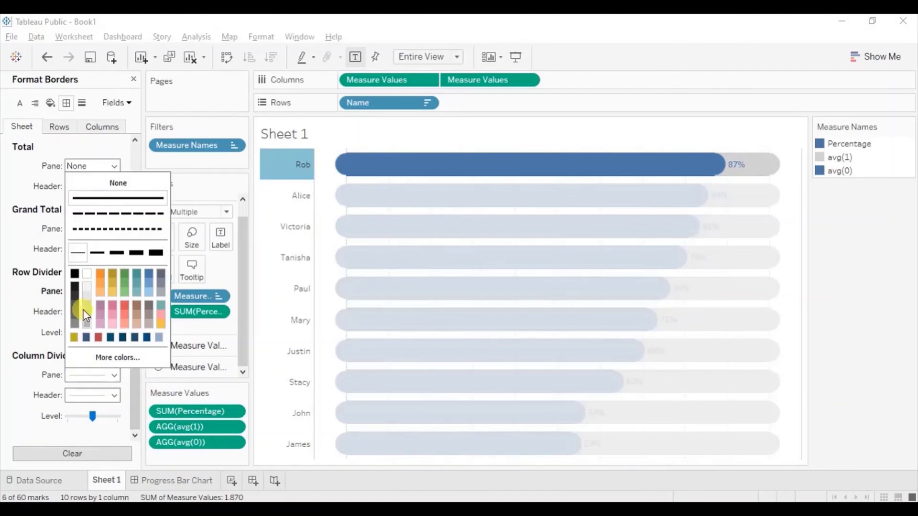
click(118, 182)
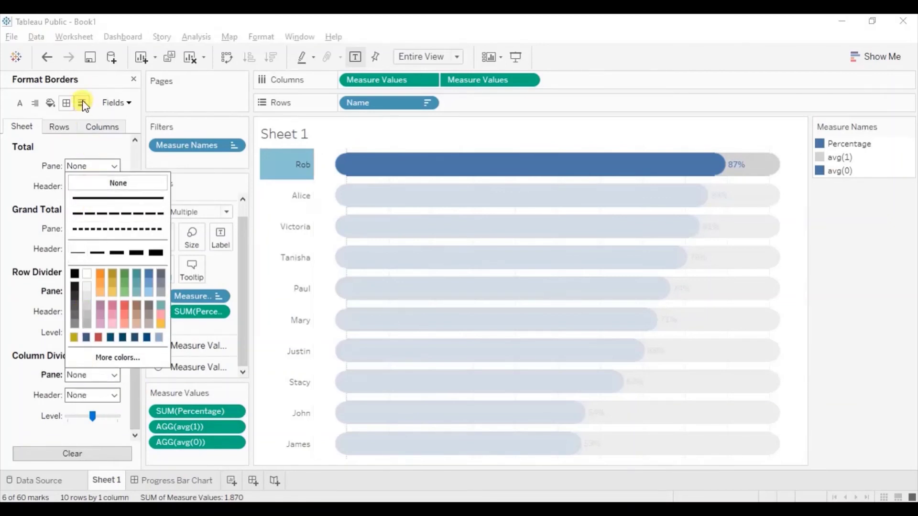
Set the sheet's zero lines and axis ticks to None in the line formatting
click(82, 102)
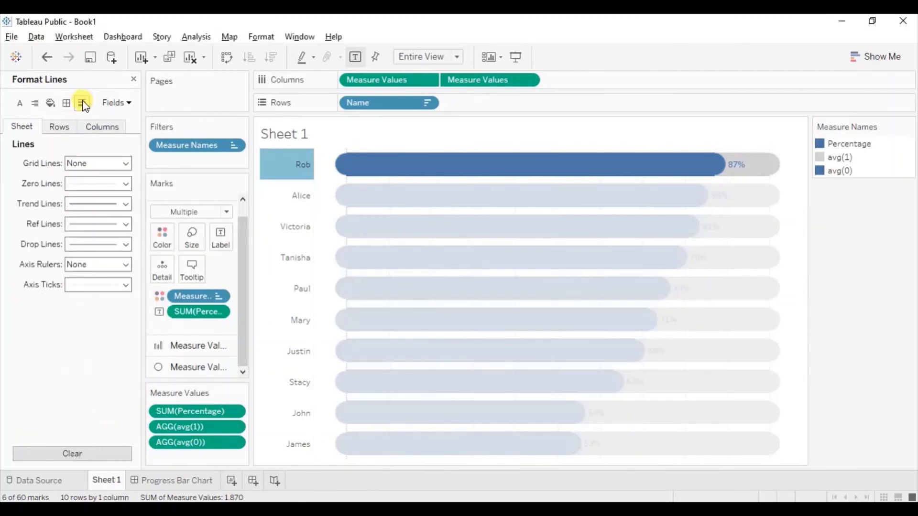
click(77, 186)
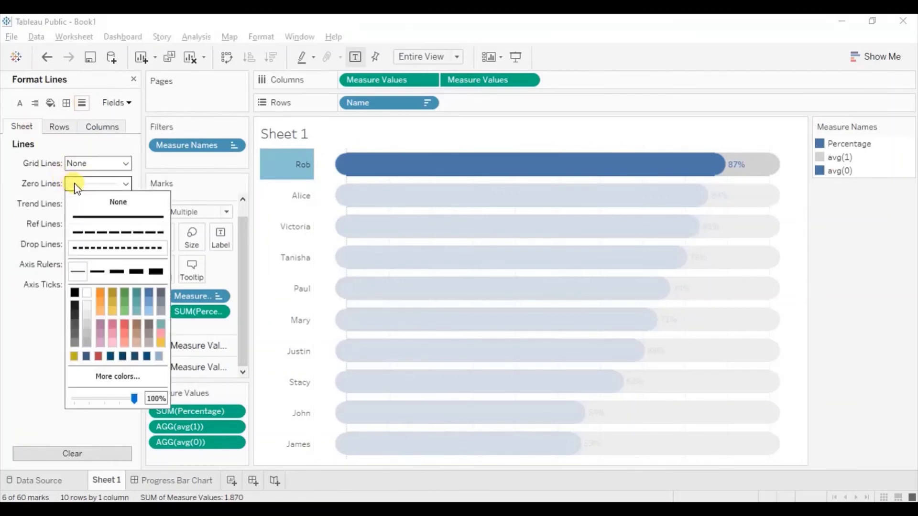
click(88, 205)
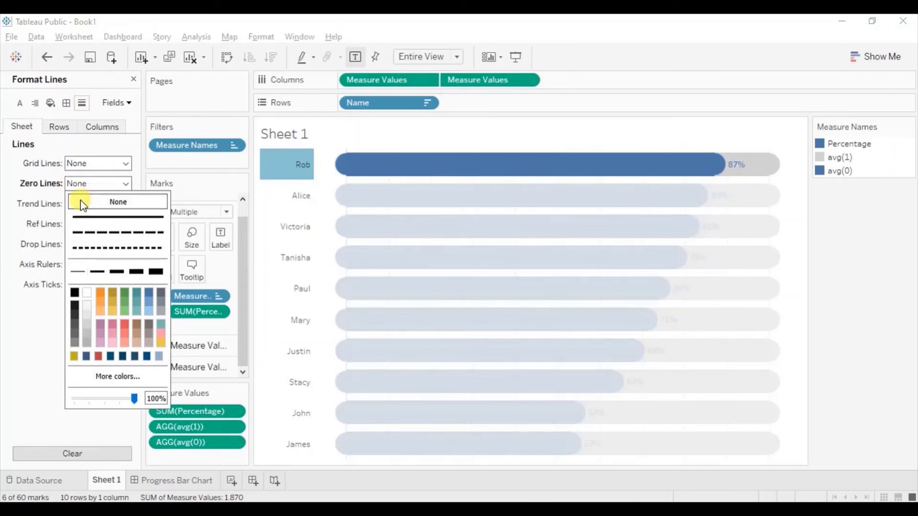
click(51, 202)
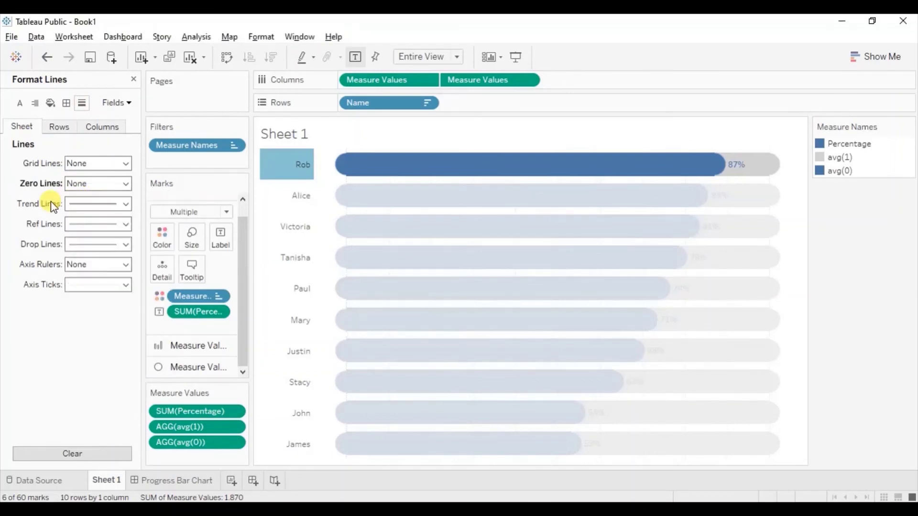
click(75, 285)
click(93, 301)
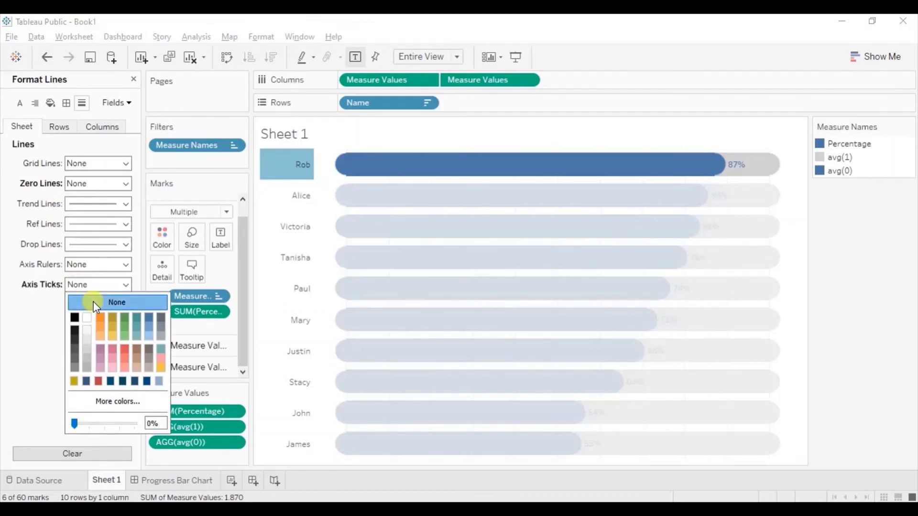
Set the grid lines for columns to None and clear the row selection in the chart
click(64, 126)
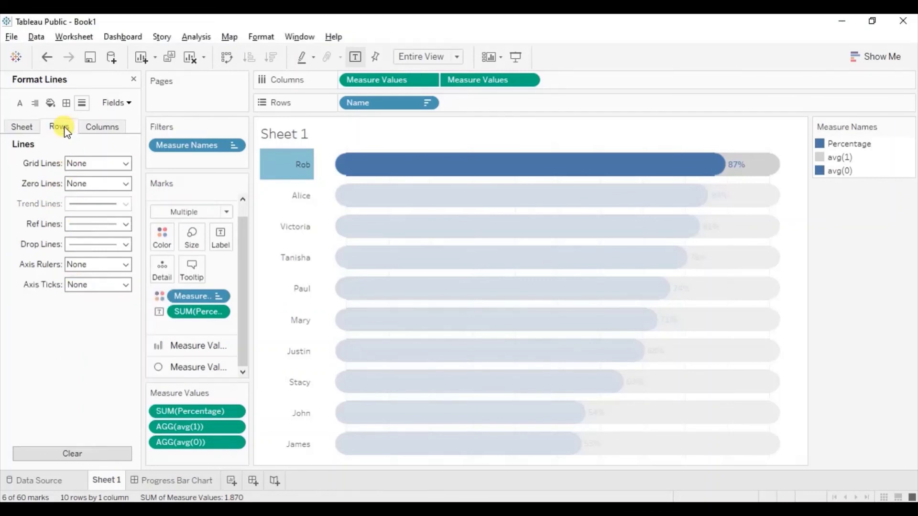
click(91, 130)
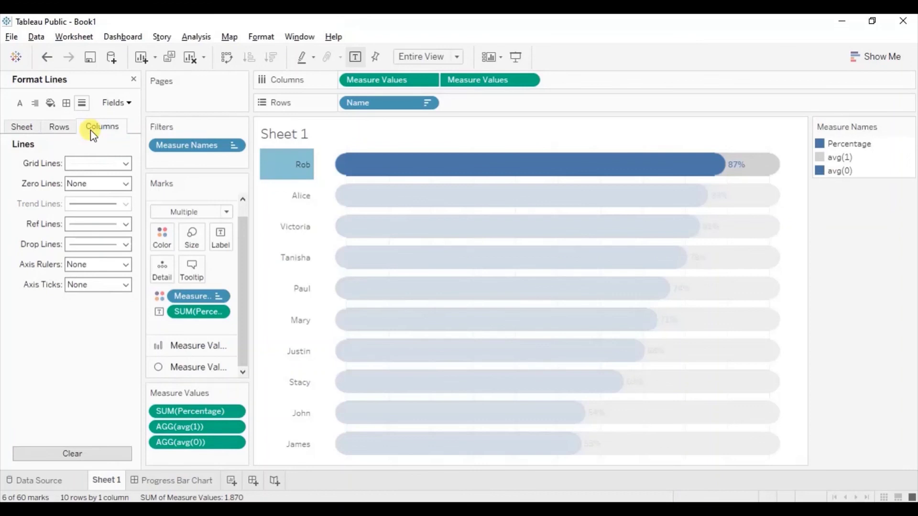
click(87, 162)
click(93, 183)
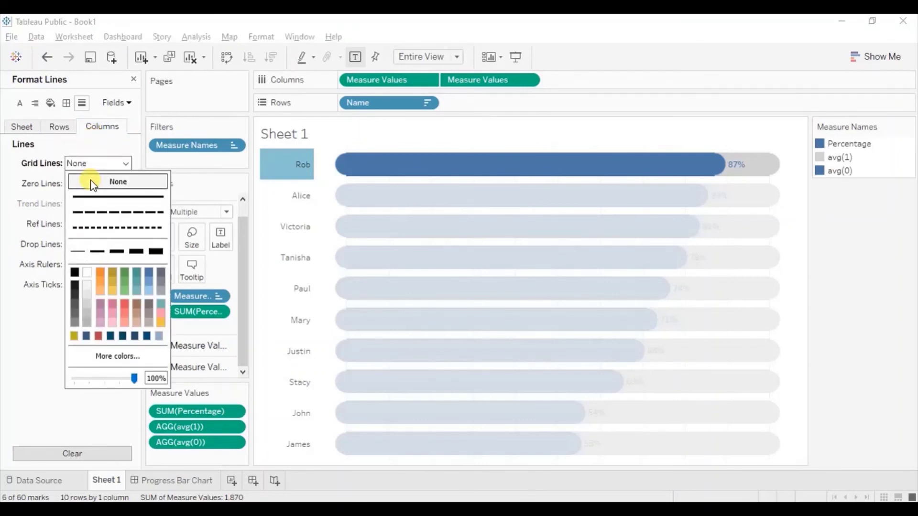
click(855, 238)
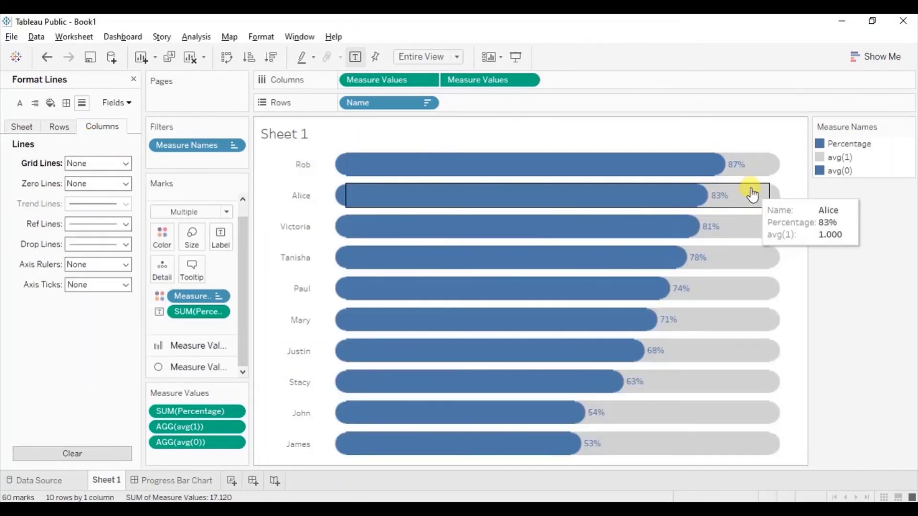